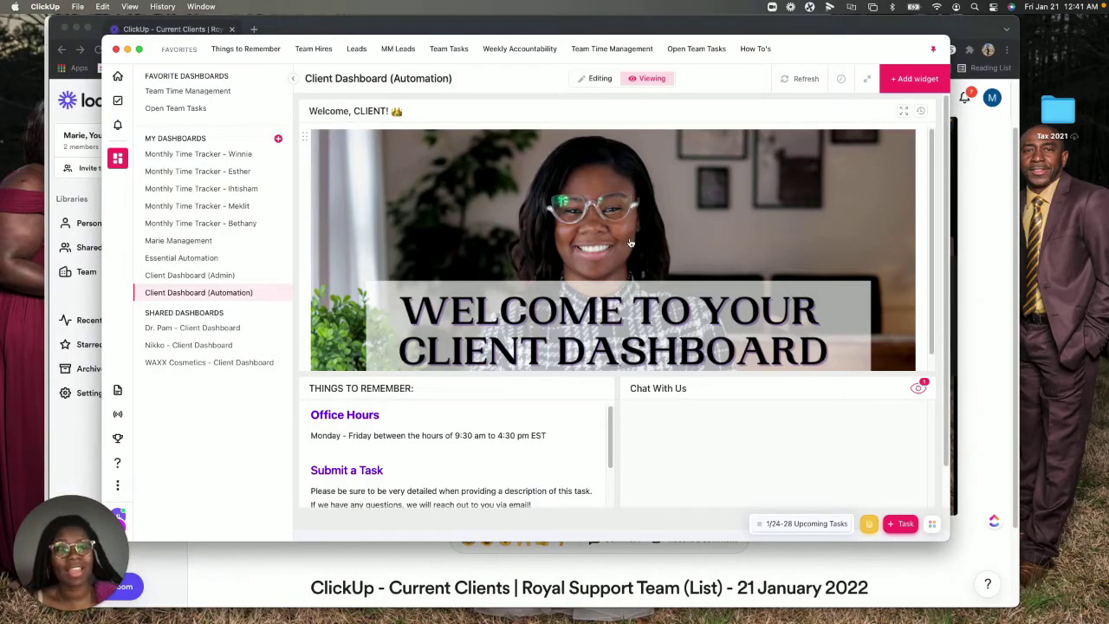
pyautogui.scroll(-1, 632, 241)
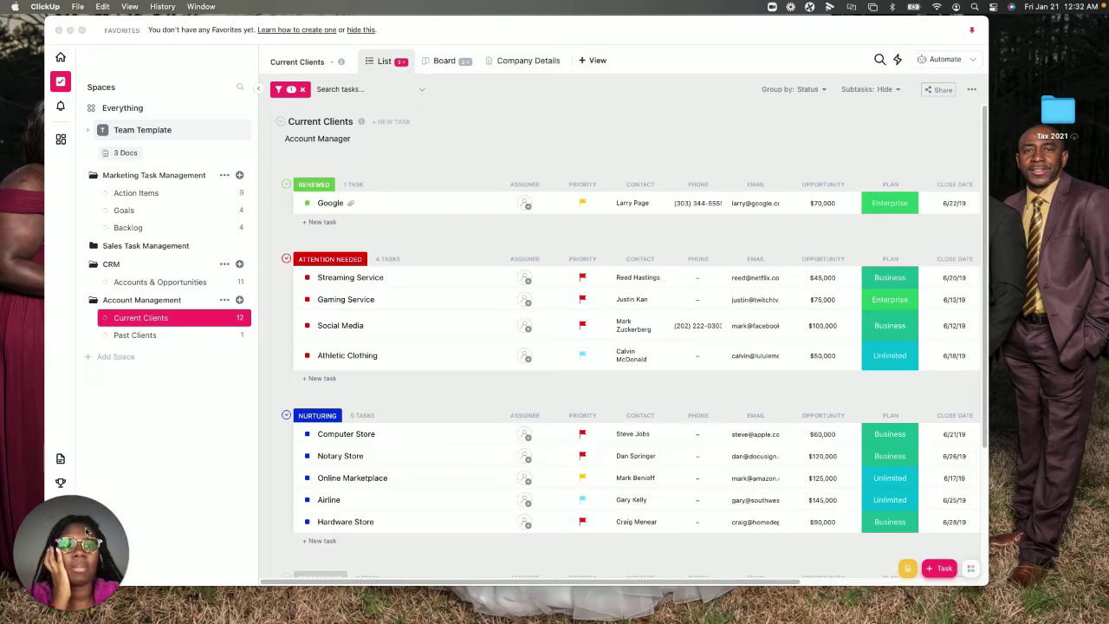
pyautogui.moveTo(112, 530); pyautogui.dragTo(423, 369)
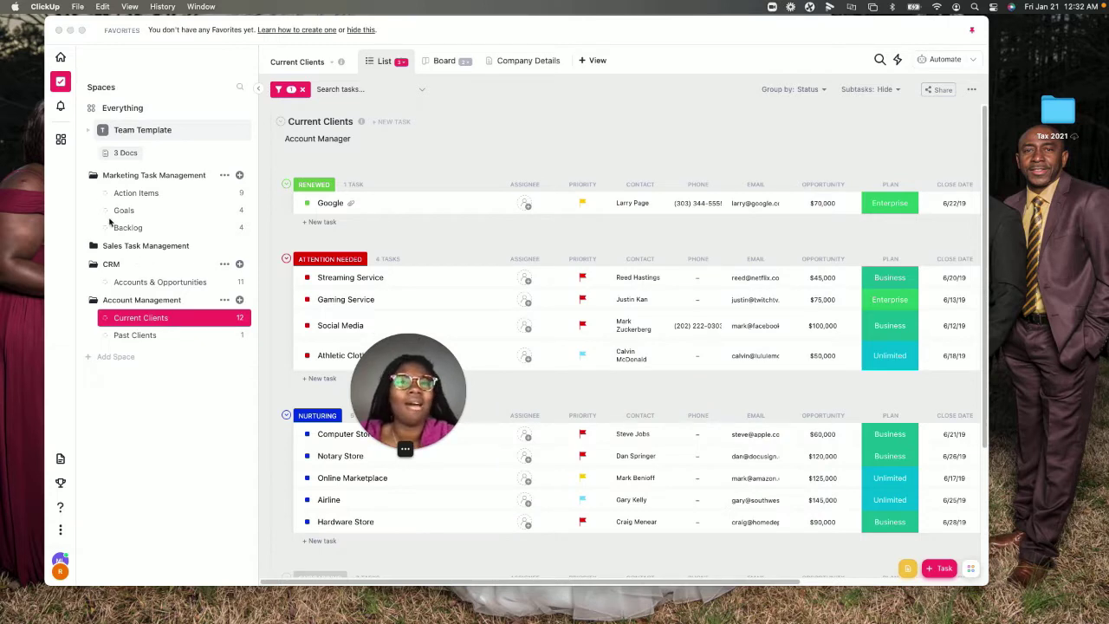
# Create a new dashboard named "Client Dash" in the dashboards area.
pyautogui.click(60, 140)
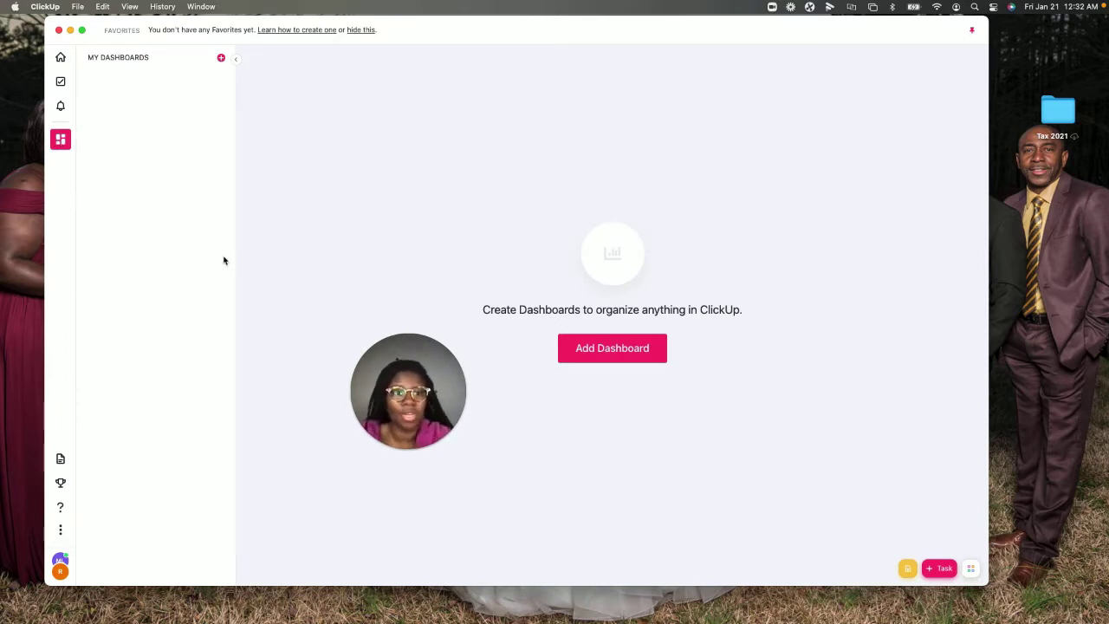
pyautogui.moveTo(404, 448); pyautogui.dragTo(823, 352)
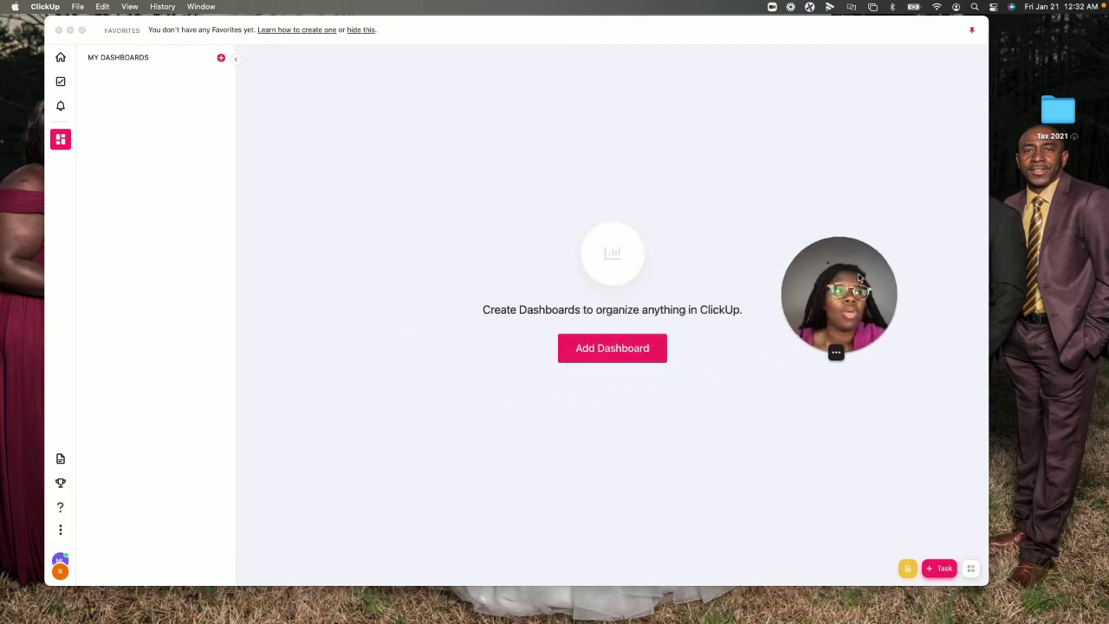
pyautogui.click(597, 344)
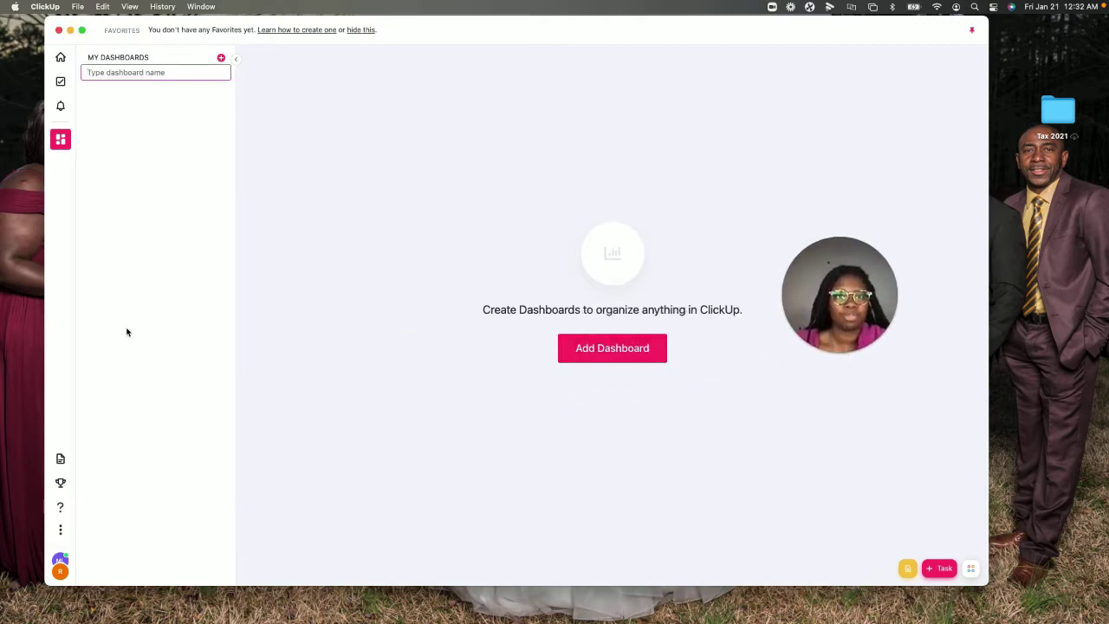
pyautogui.write('Client Dash')
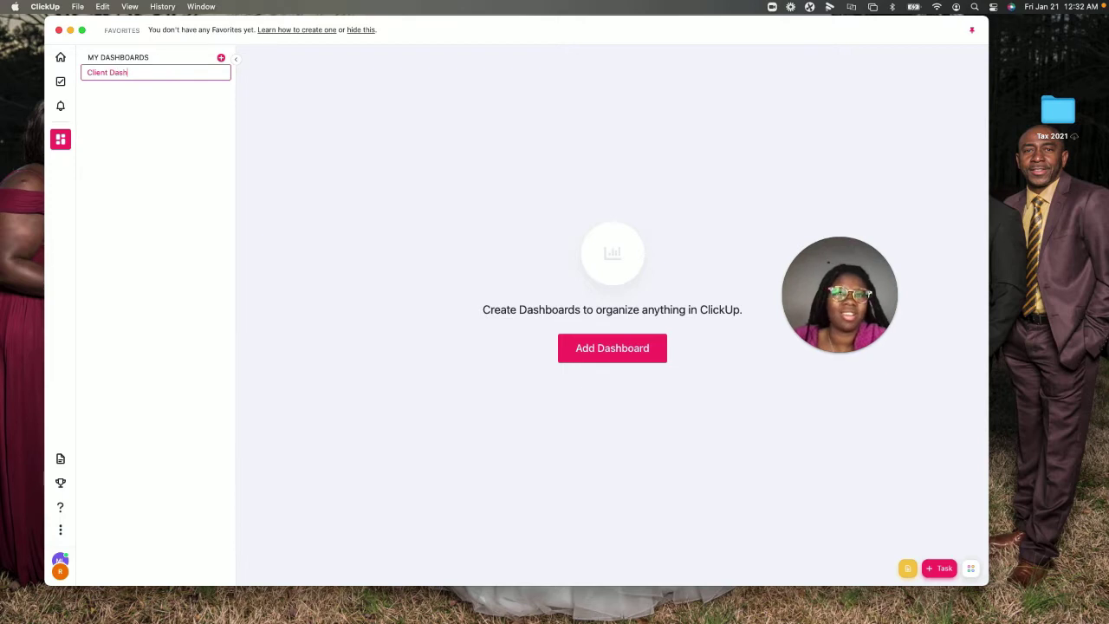
pyautogui.press('Return')
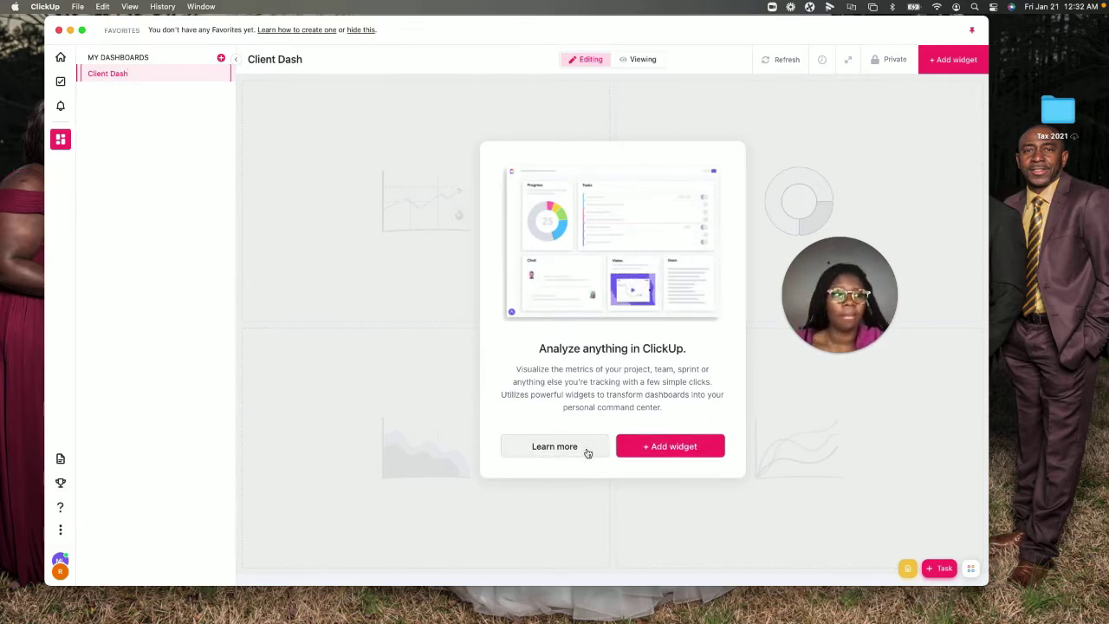
# Start a Text Block widget for the dashboard and name it "Welcome CLIENT!".
pyautogui.click(689, 451)
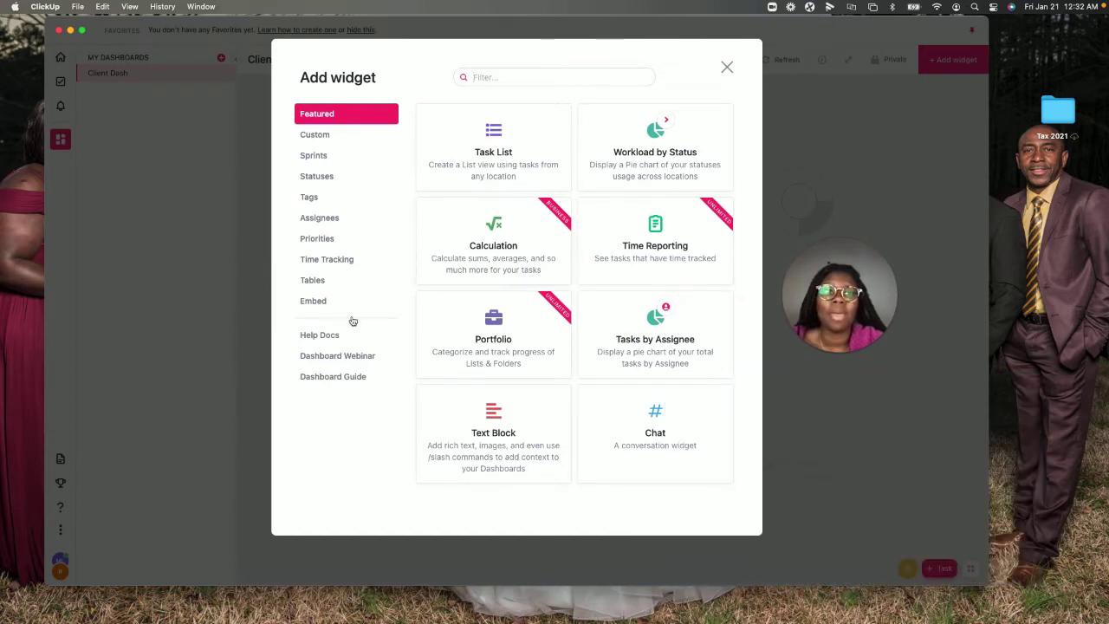
pyautogui.click(488, 425)
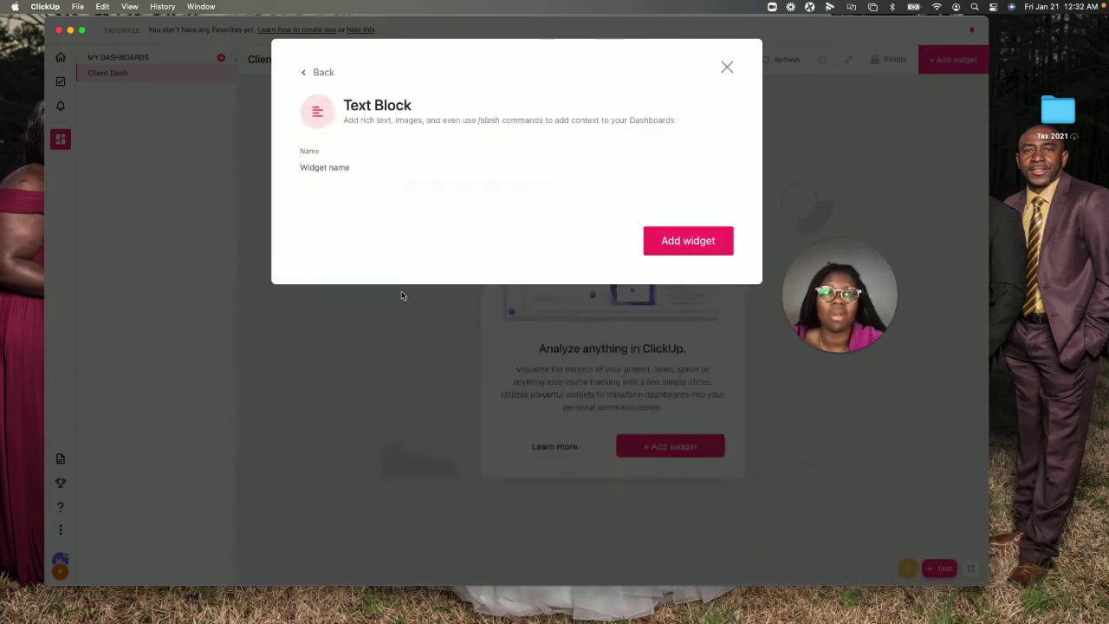
pyautogui.write('Welcome')
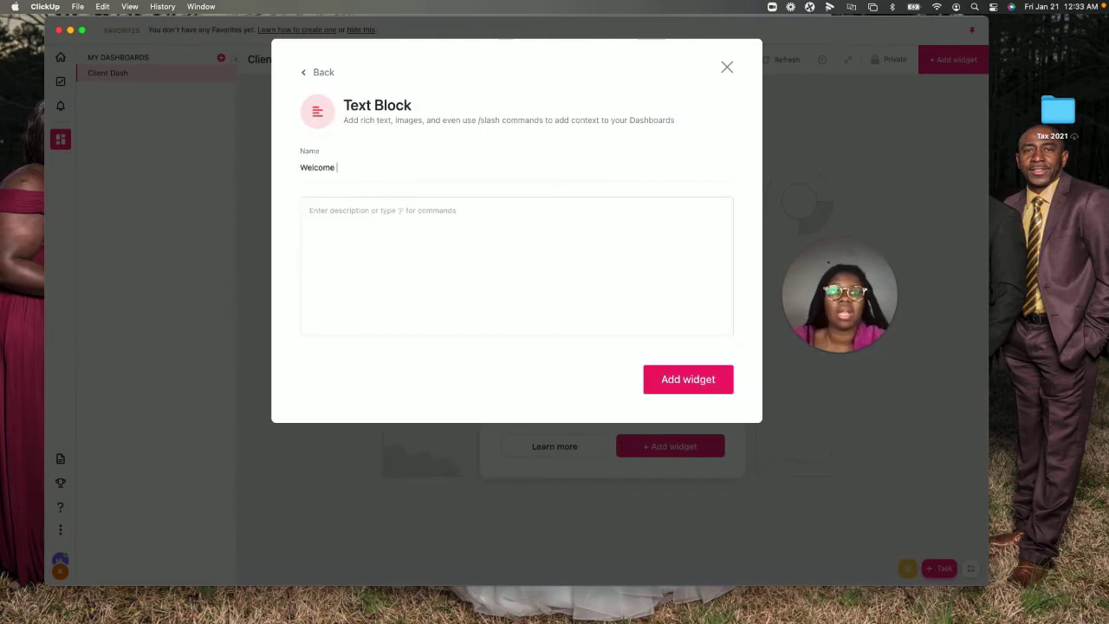
pyautogui.write(' CLIENT!')
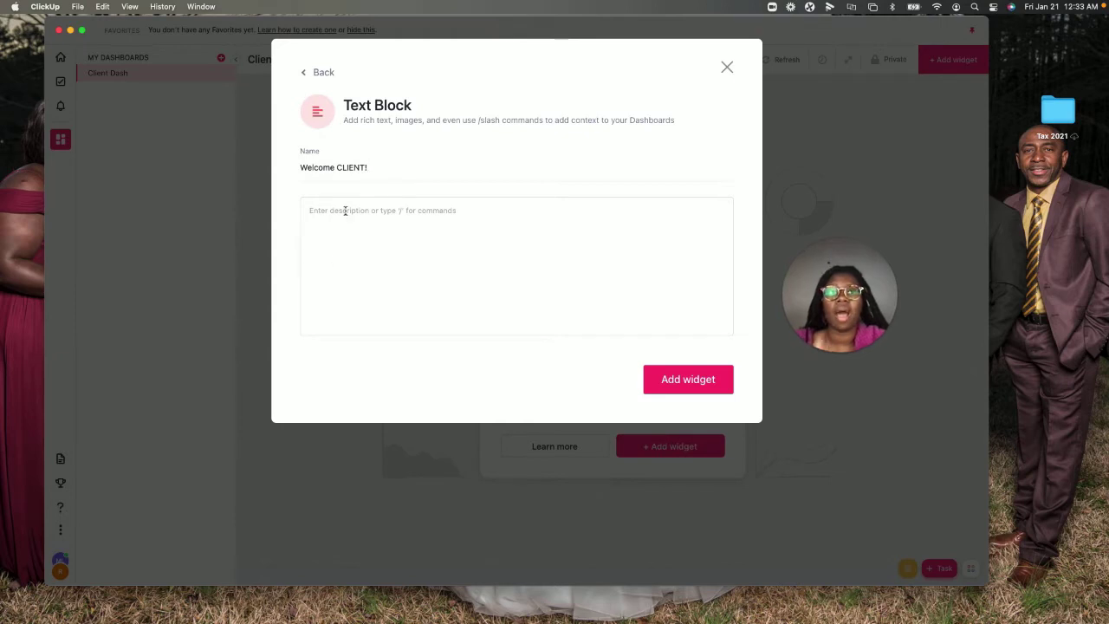
# Insert an attachment block in the widget's description using the slash command.
pyautogui.click(346, 210)
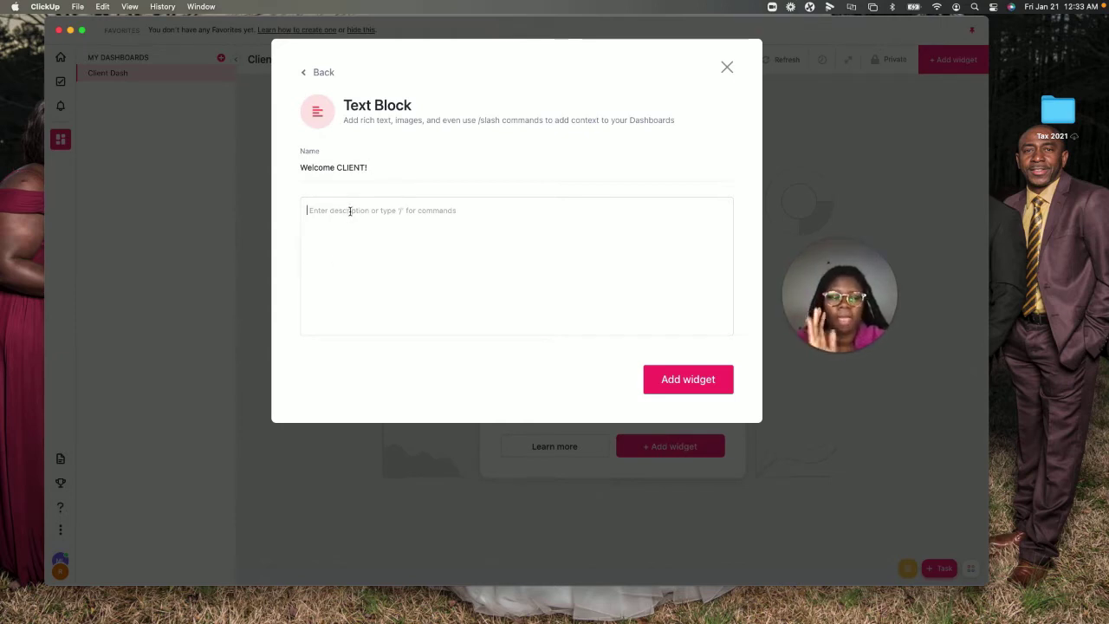
pyautogui.write('/')
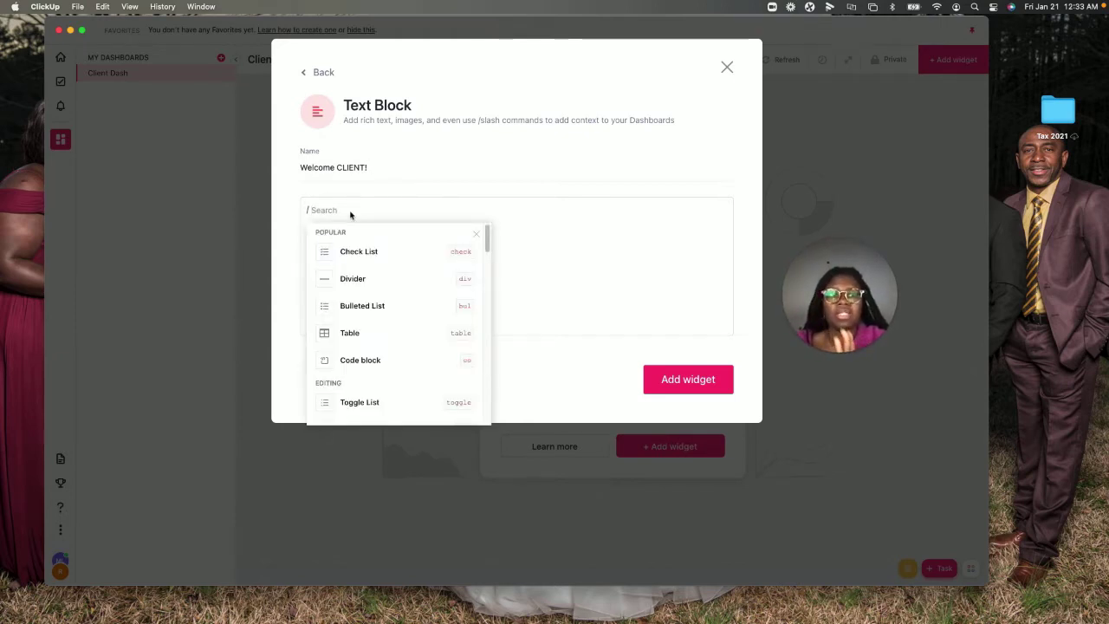
pyautogui.scroll(-1, 394, 310)
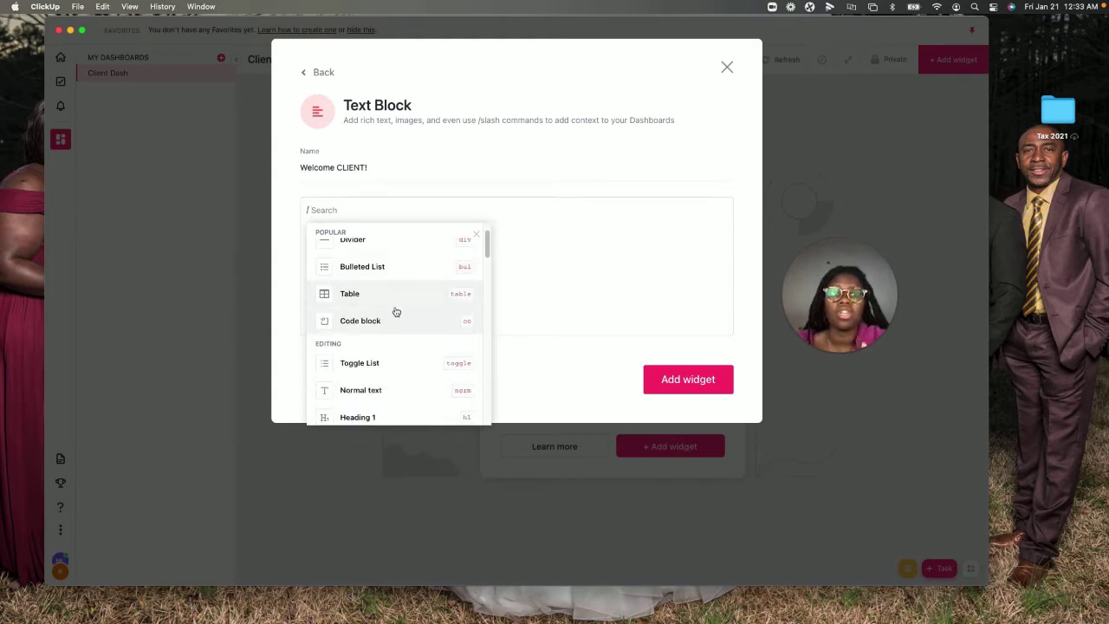
pyautogui.scroll(-6, 396, 312)
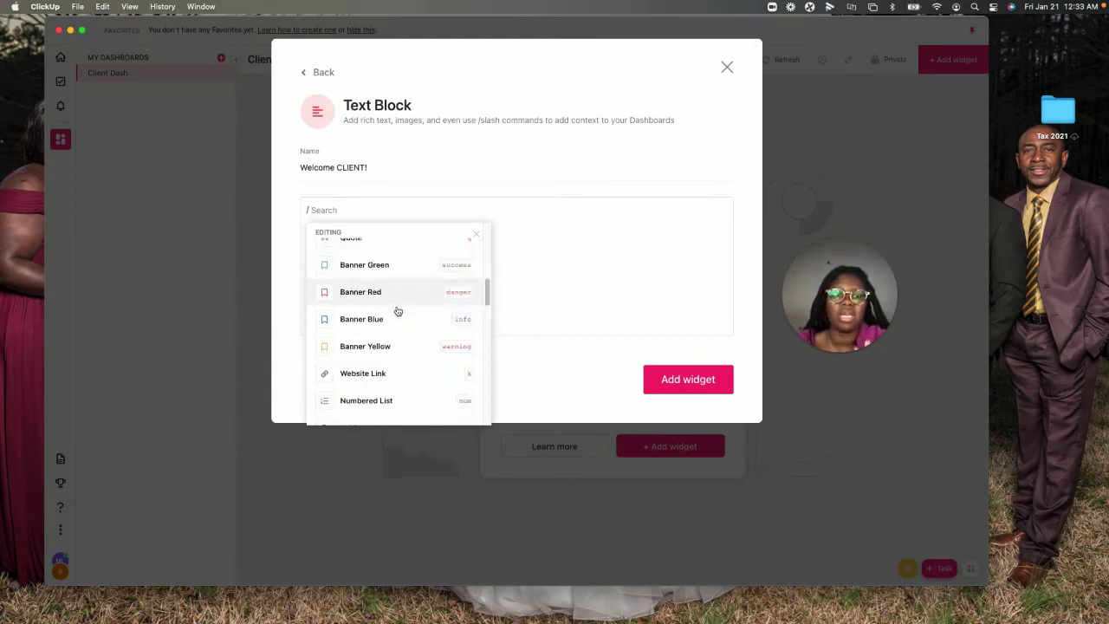
pyautogui.scroll(-7, 397, 312)
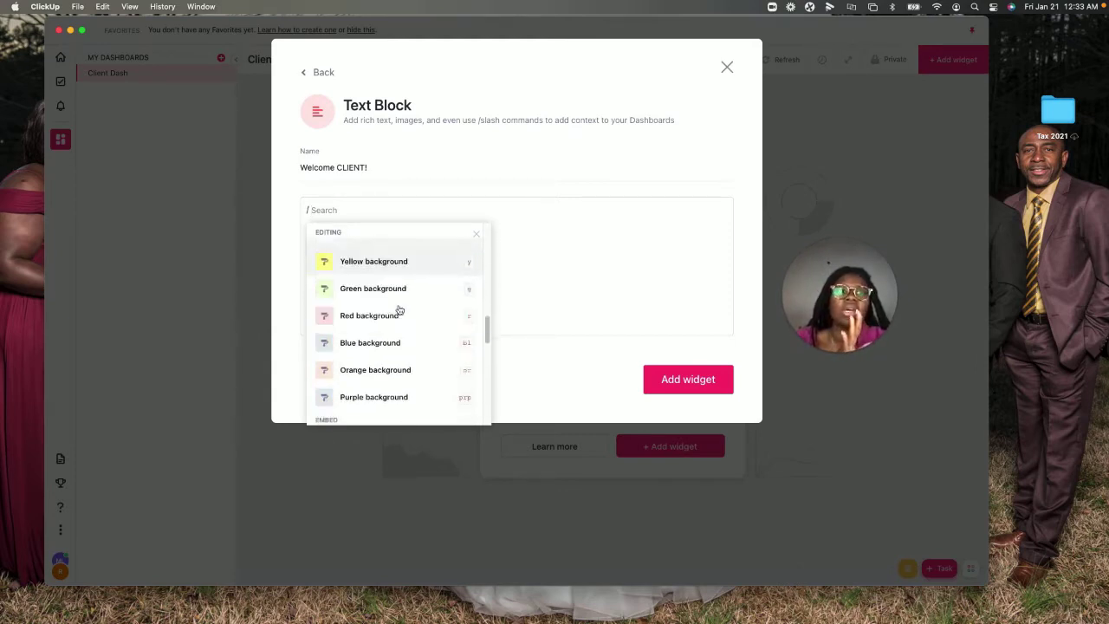
pyautogui.scroll(-8, 399, 310)
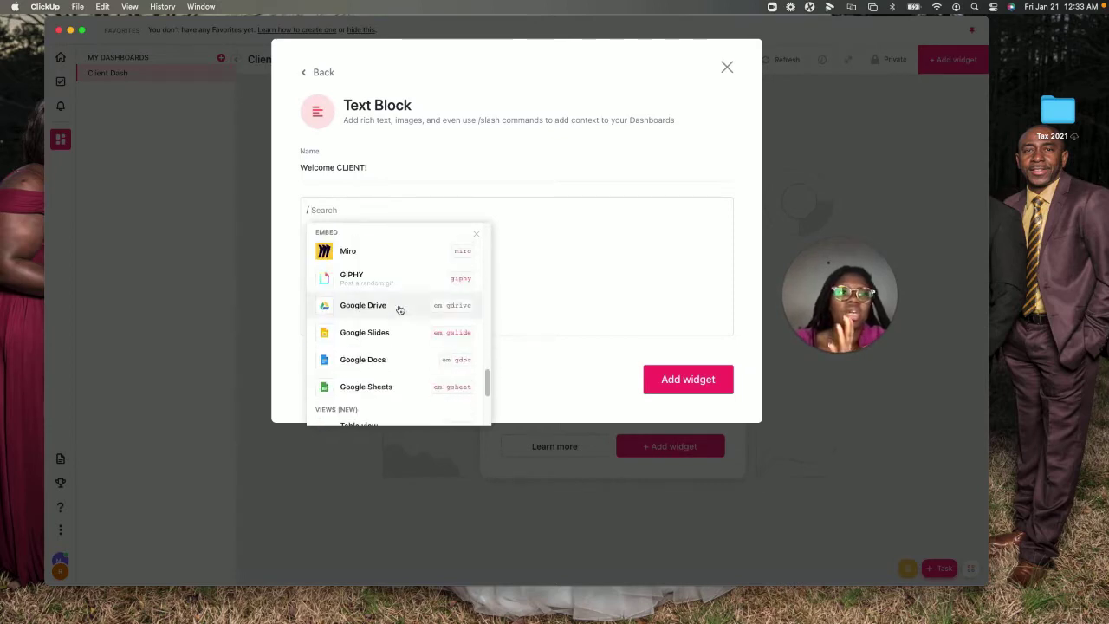
pyautogui.scroll(-3, 396, 310)
pyautogui.click(390, 365)
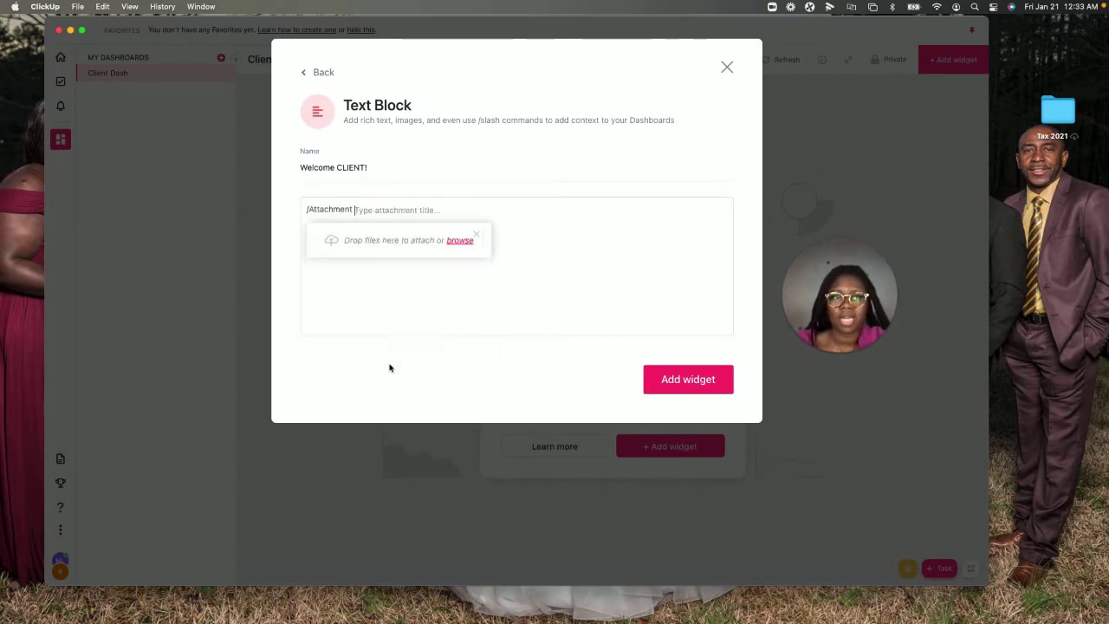
# Attach the image Xnip2021-12-19_22-04-26.png from the Screenshots folder to the text block.
pyautogui.click(441, 242)
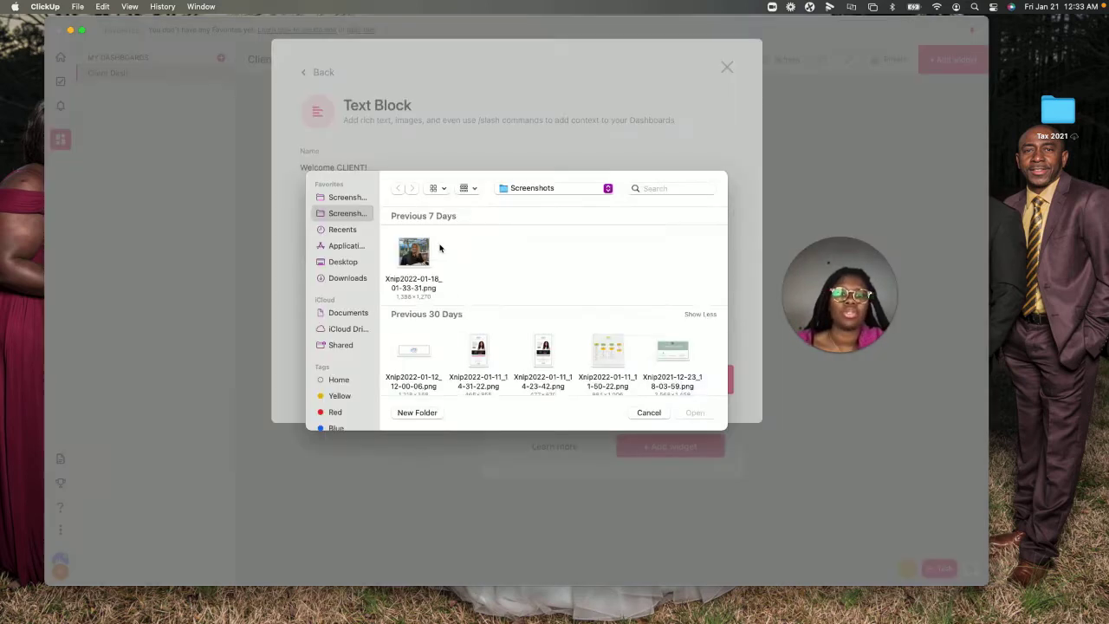
pyautogui.scroll(-3, 449, 353)
pyautogui.scroll(-6, 450, 353)
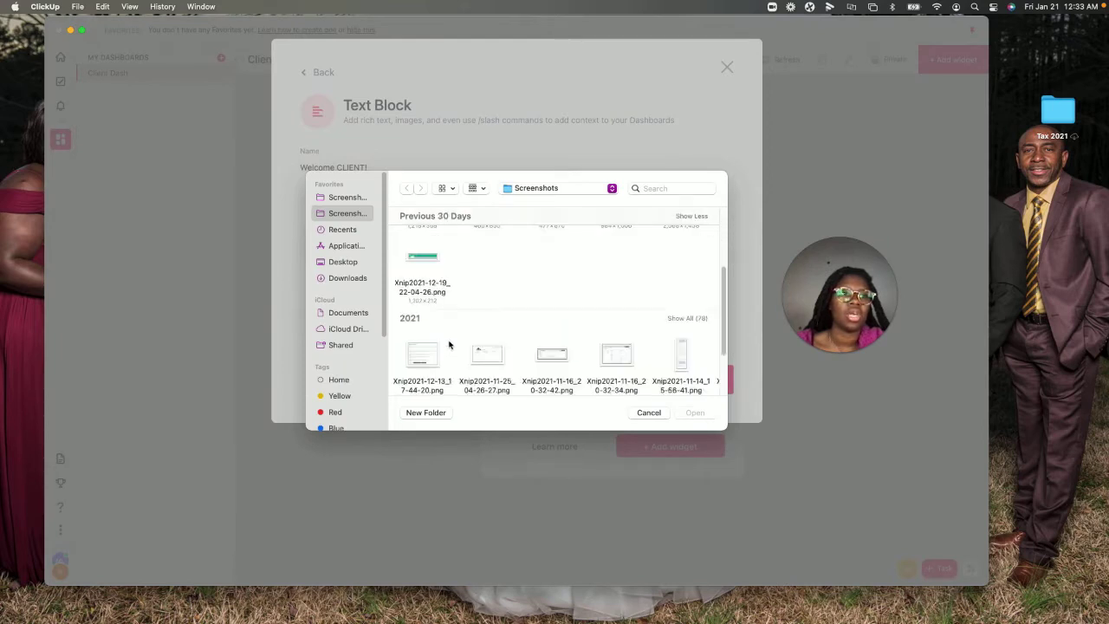
pyautogui.scroll(5, 555, 333)
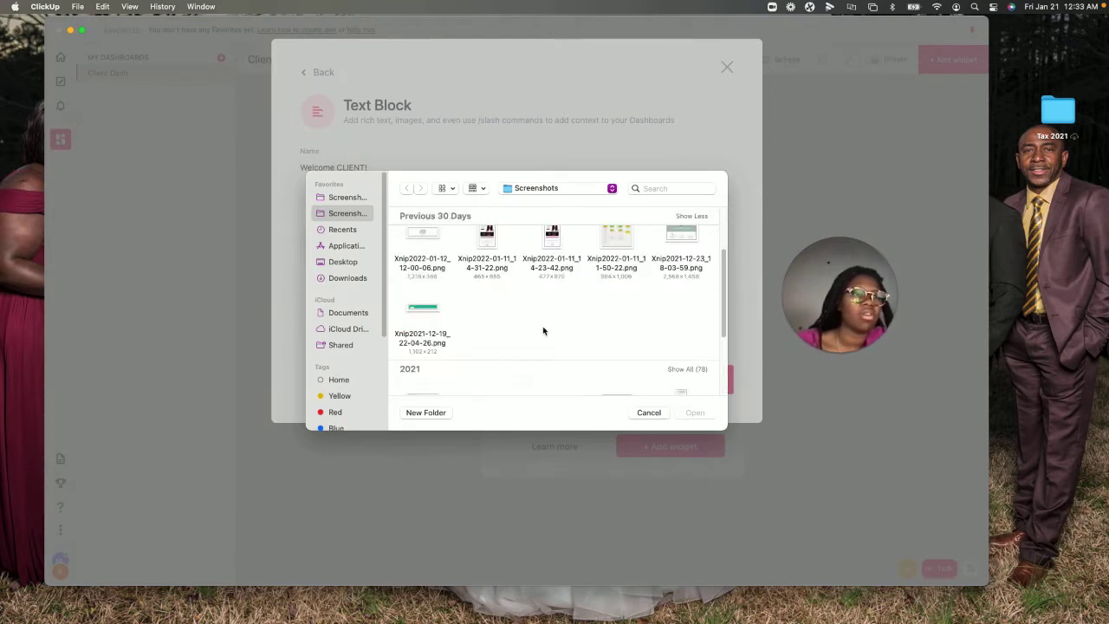
pyautogui.scroll(3, 483, 335)
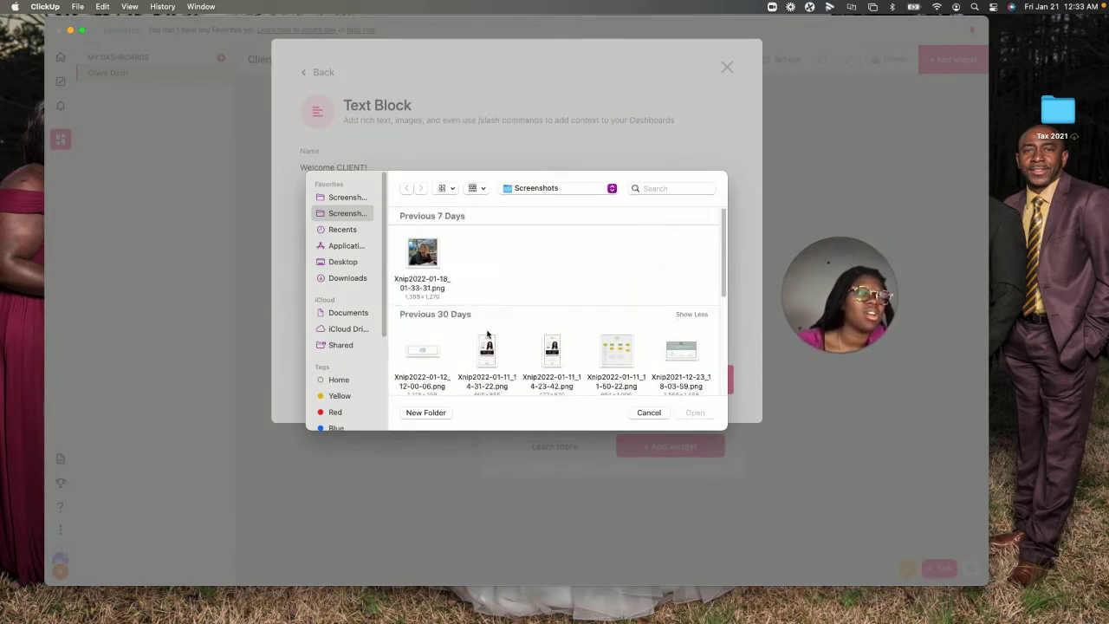
pyautogui.scroll(-3, 490, 334)
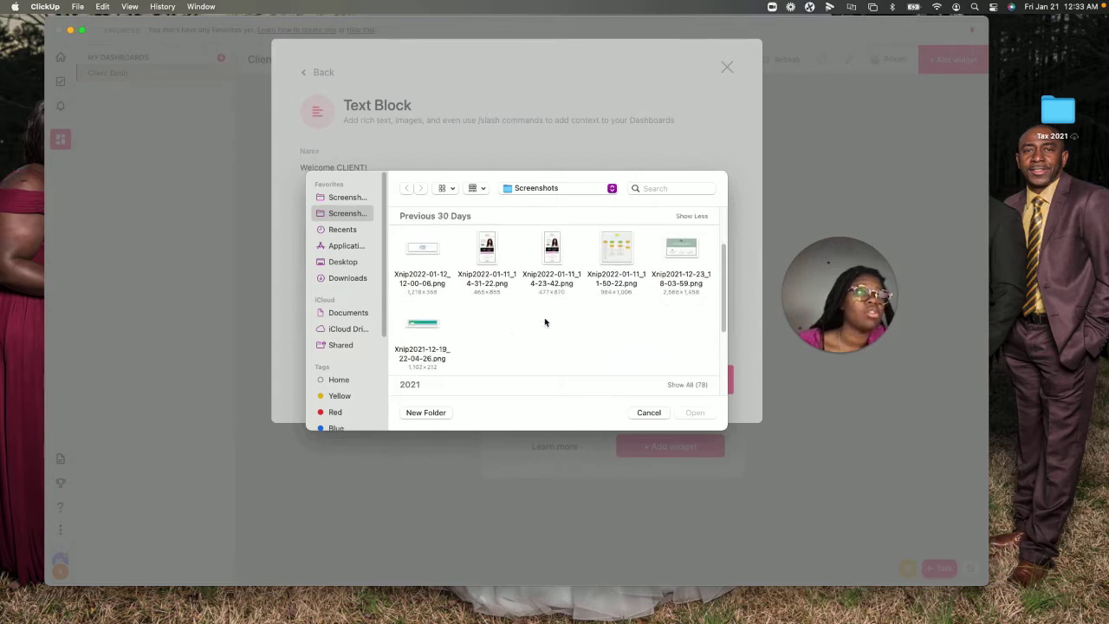
pyautogui.scroll(-5, 566, 310)
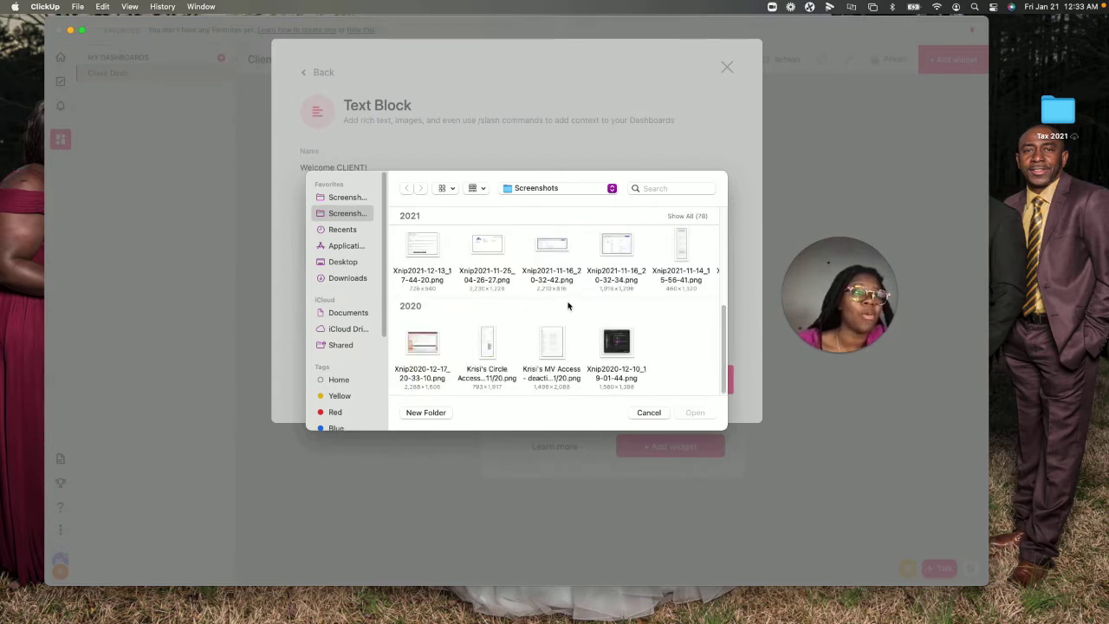
pyautogui.click(693, 217)
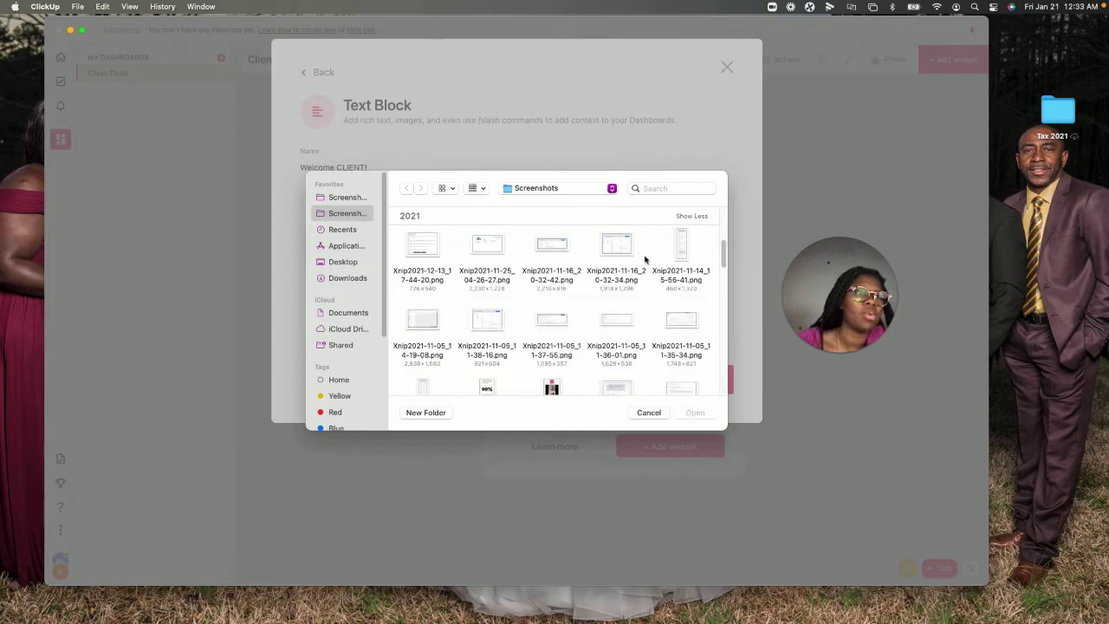
pyautogui.scroll(-3, 642, 299)
pyautogui.scroll(-5, 642, 299)
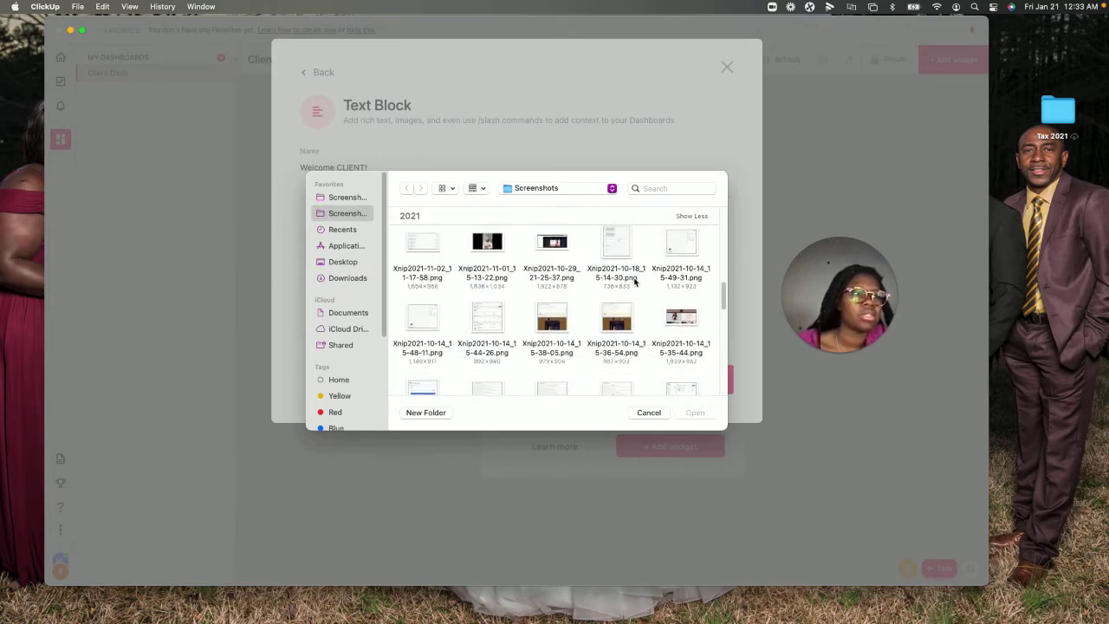
pyautogui.scroll(-2, 693, 316)
pyautogui.scroll(5, 692, 316)
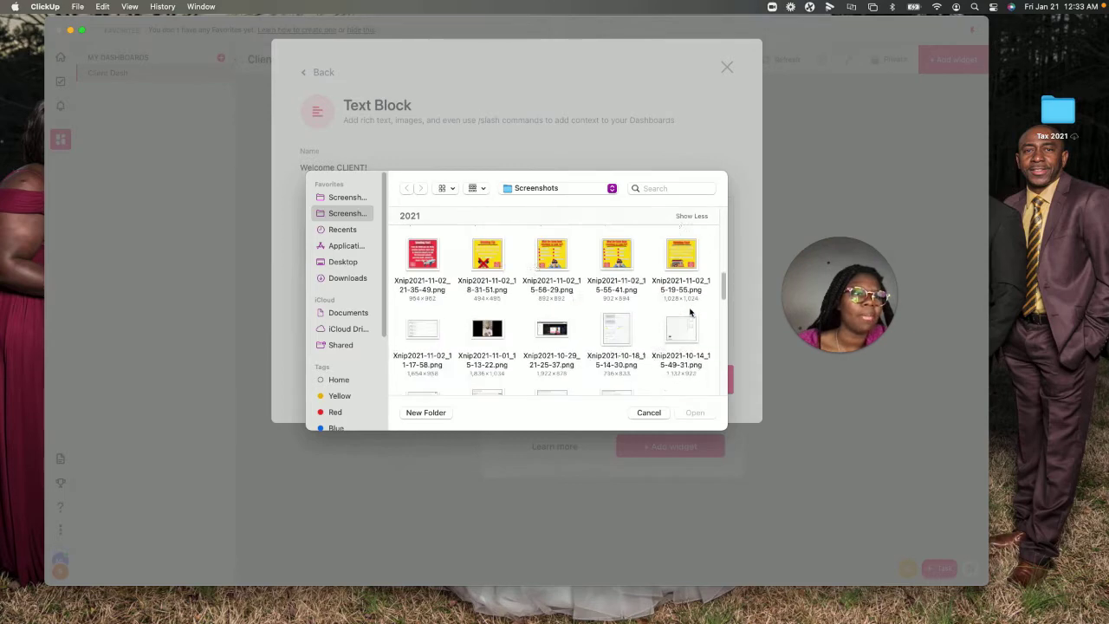
pyautogui.scroll(6, 690, 312)
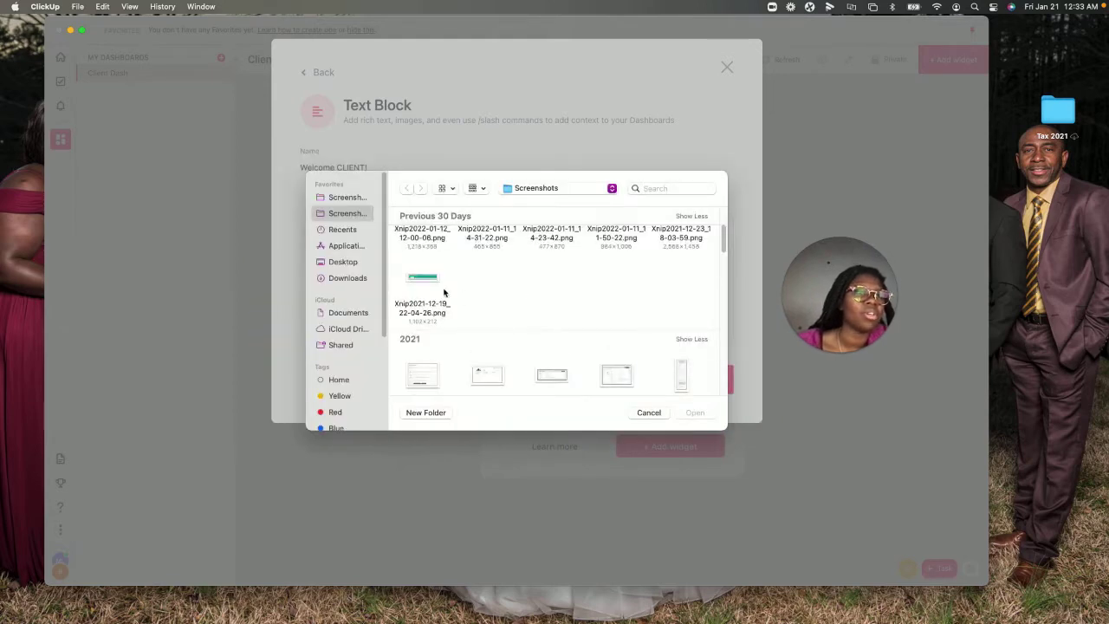
pyautogui.click(434, 279)
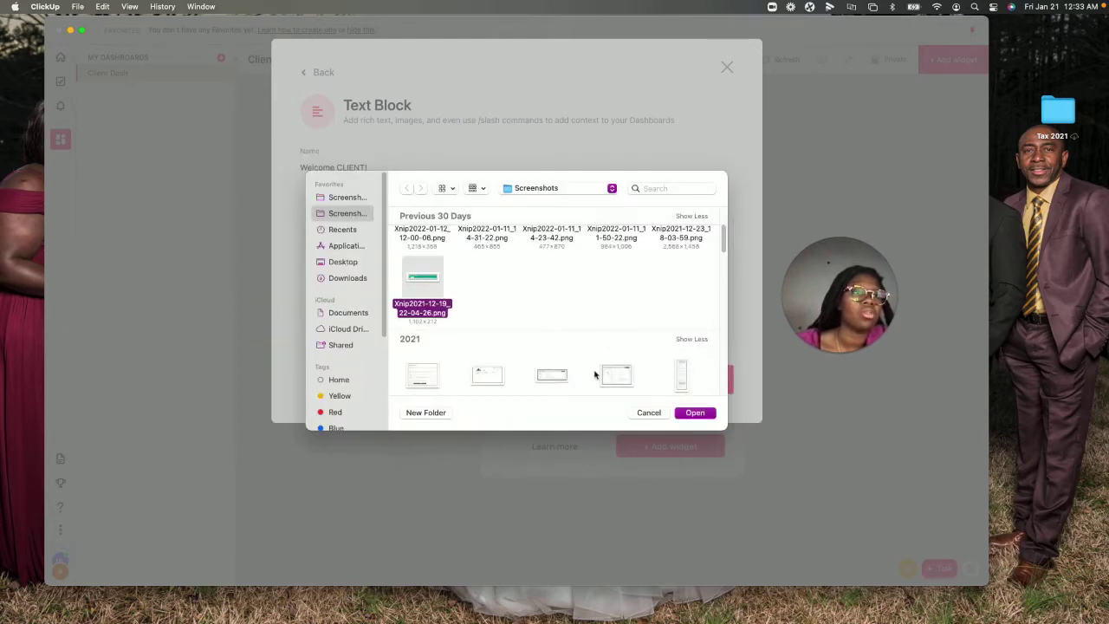
pyautogui.click(711, 418)
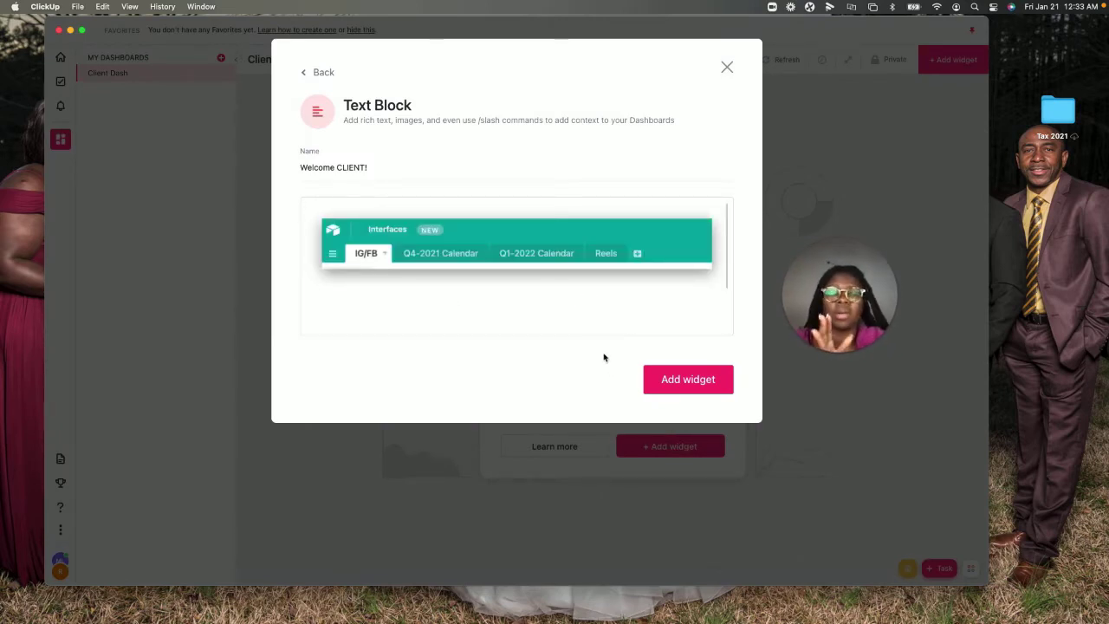
# Add the "Welcome CLIENT!" widget to the dashboard and widen it to the dashboard's full width.
pyautogui.click(666, 382)
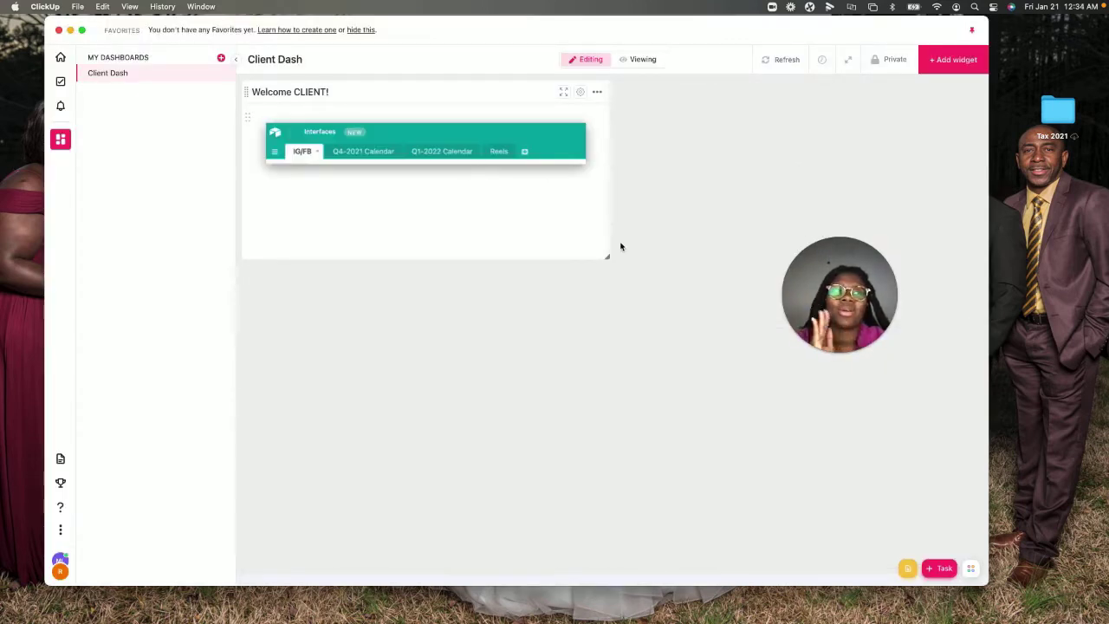
pyautogui.moveTo(608, 256); pyautogui.dragTo(624, 173)
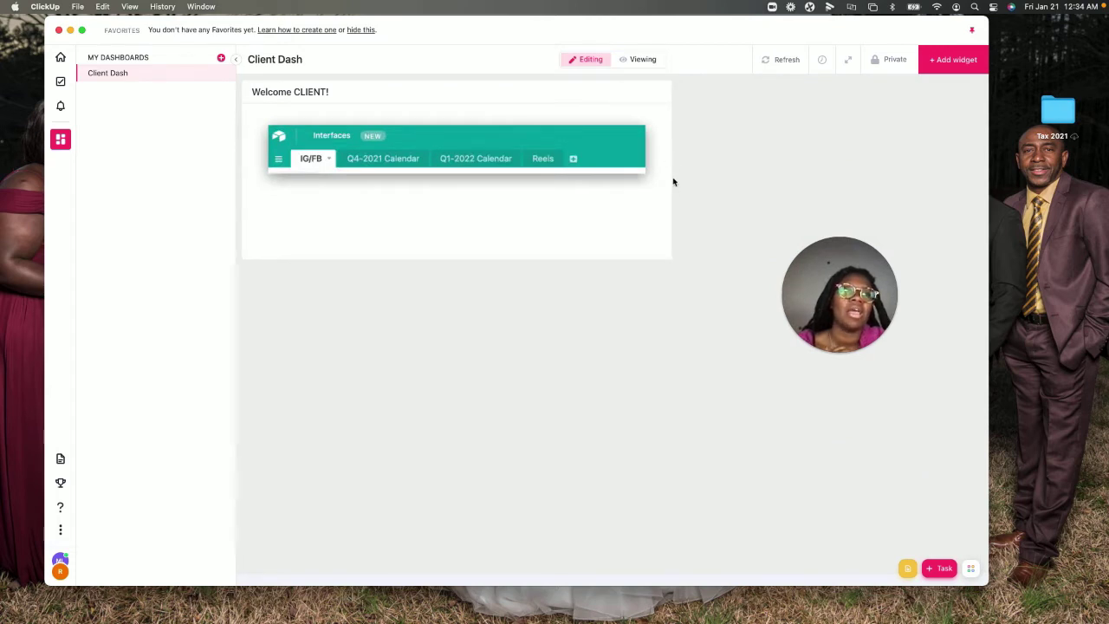
pyautogui.moveTo(668, 176); pyautogui.dragTo(957, 187)
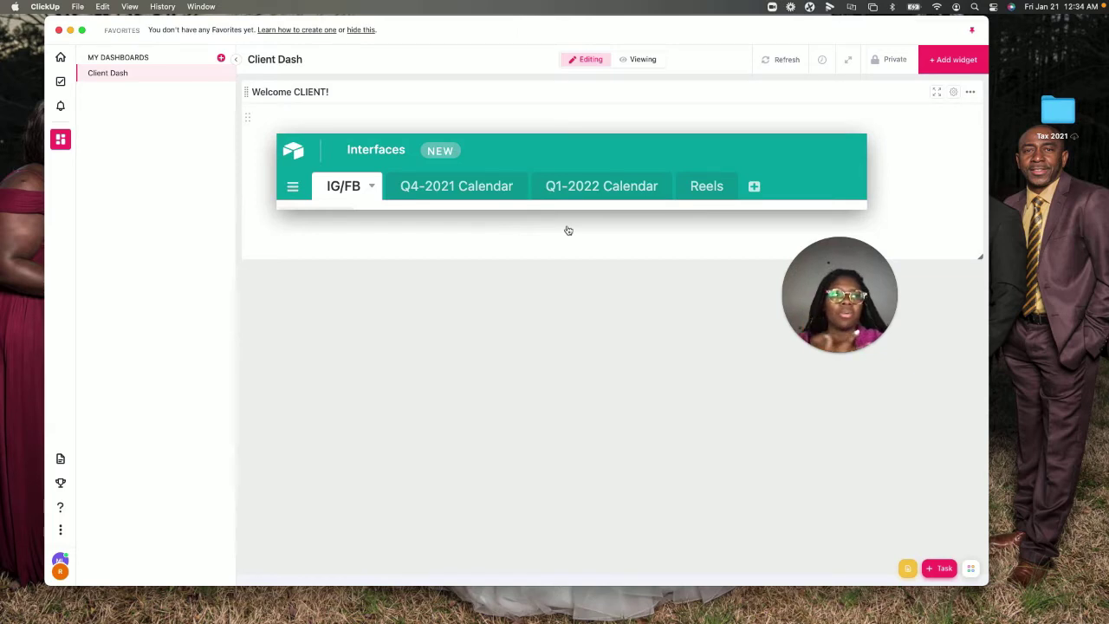
pyautogui.moveTo(795, 263); pyautogui.dragTo(140, 238)
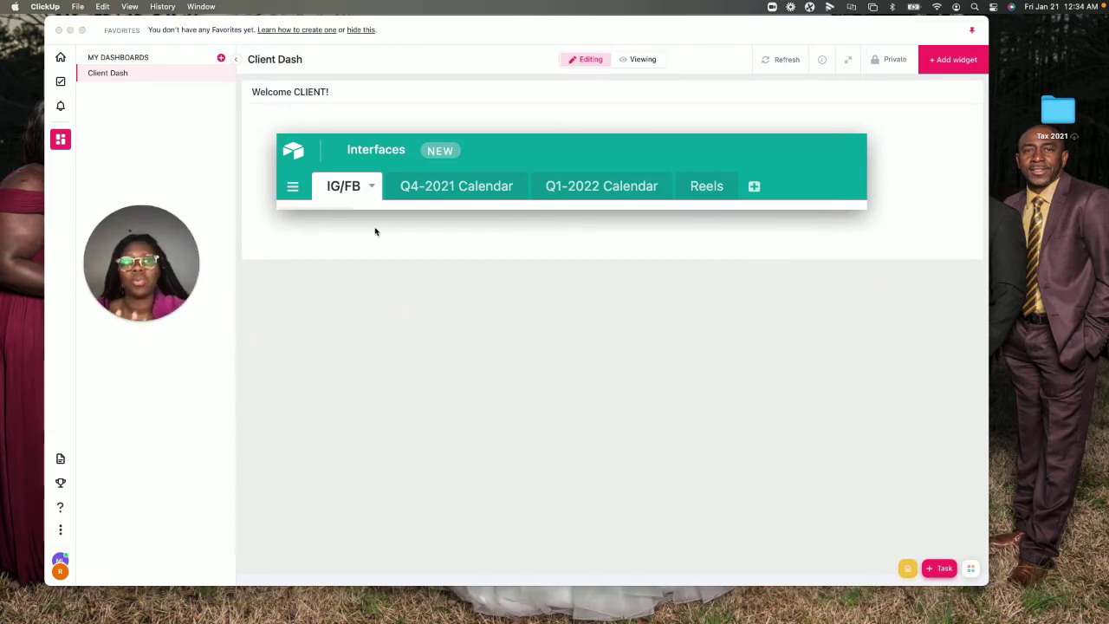
pyautogui.click(444, 194)
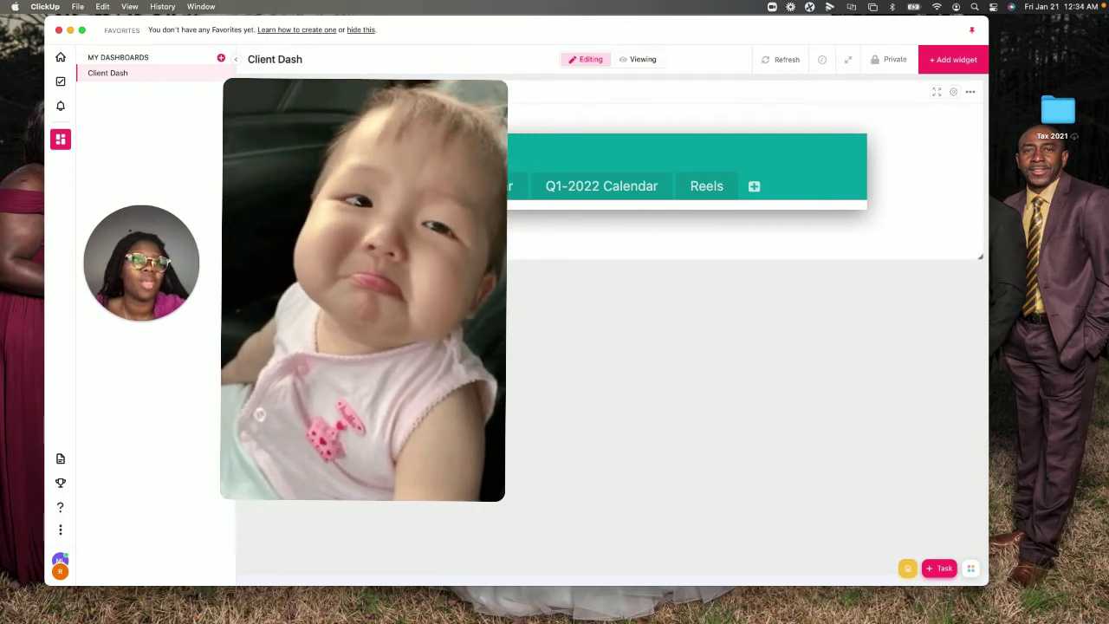
# Start another Text Block widget for the dashboard and name it "All of the Things".
pyautogui.click(957, 63)
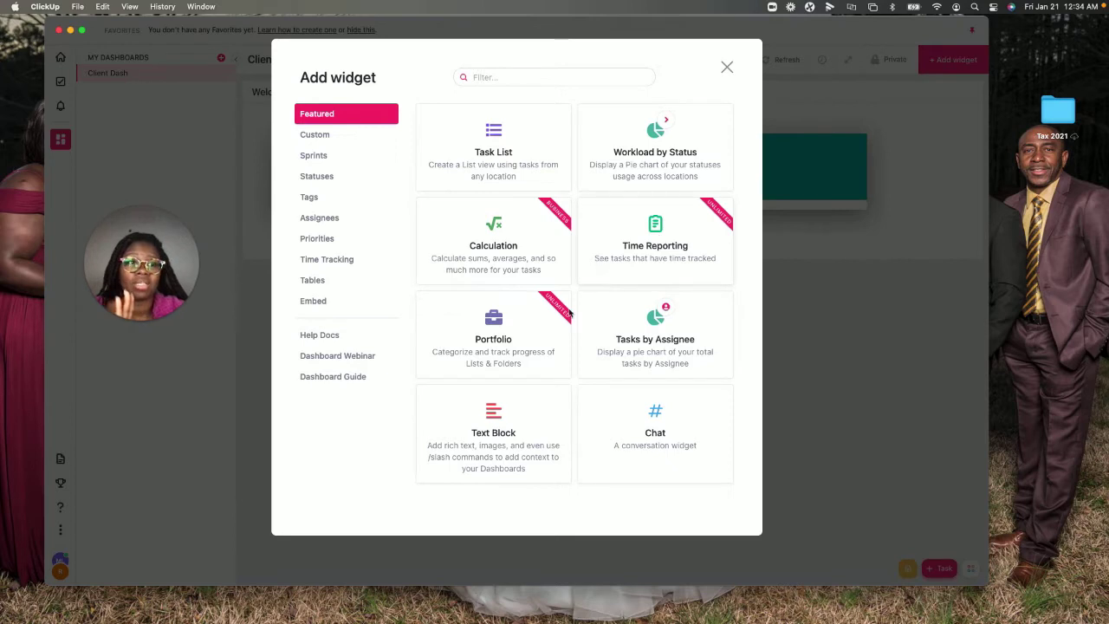
pyautogui.click(511, 435)
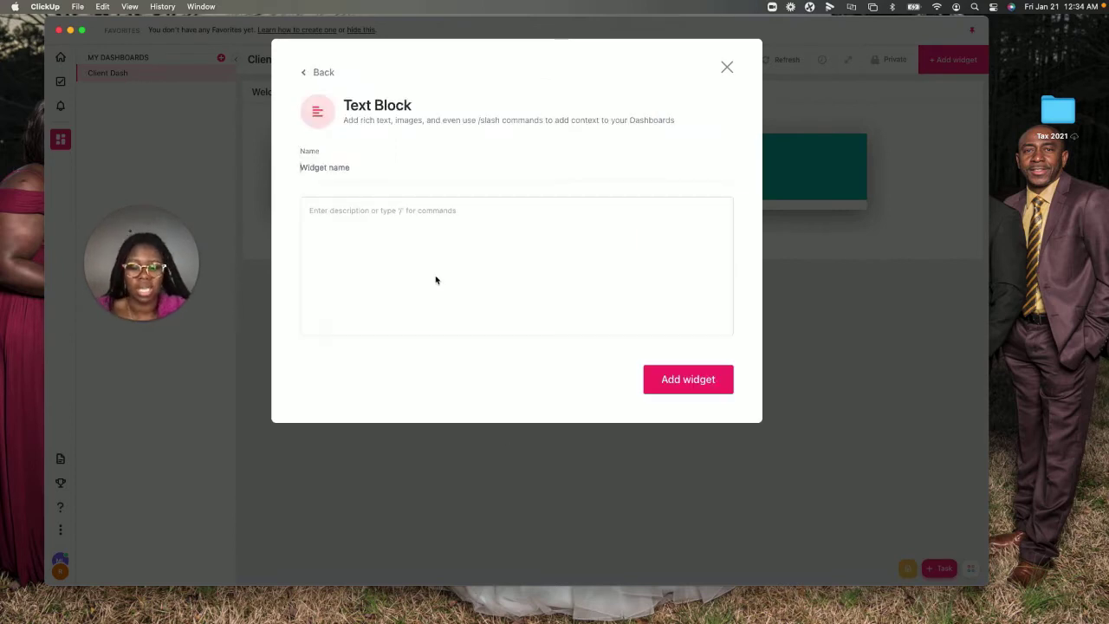
pyautogui.write('All o')
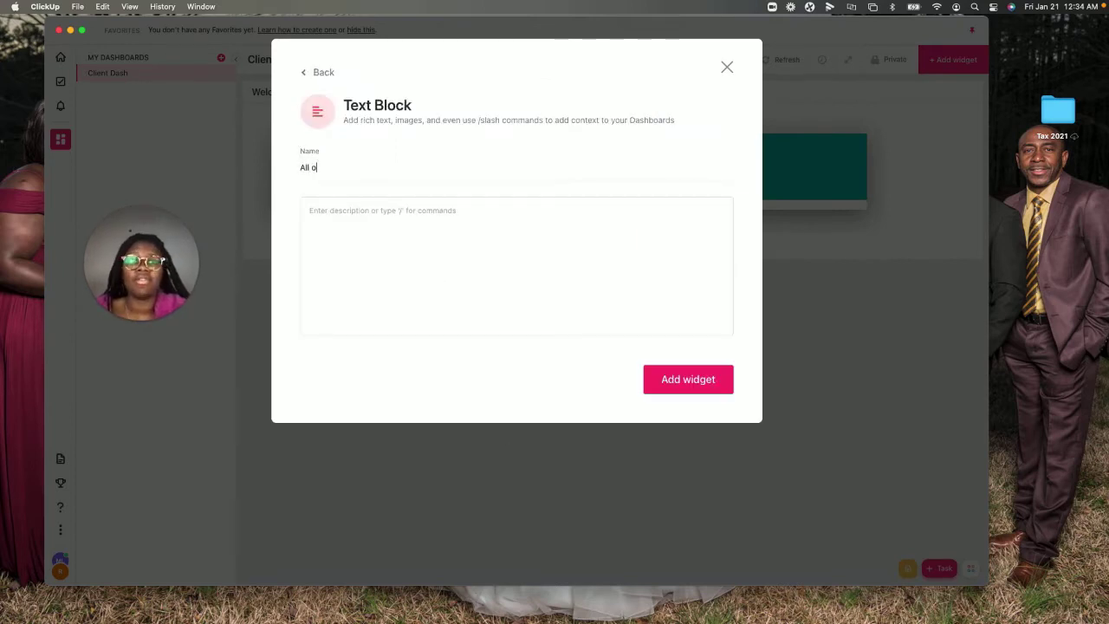
pyautogui.write('f th')
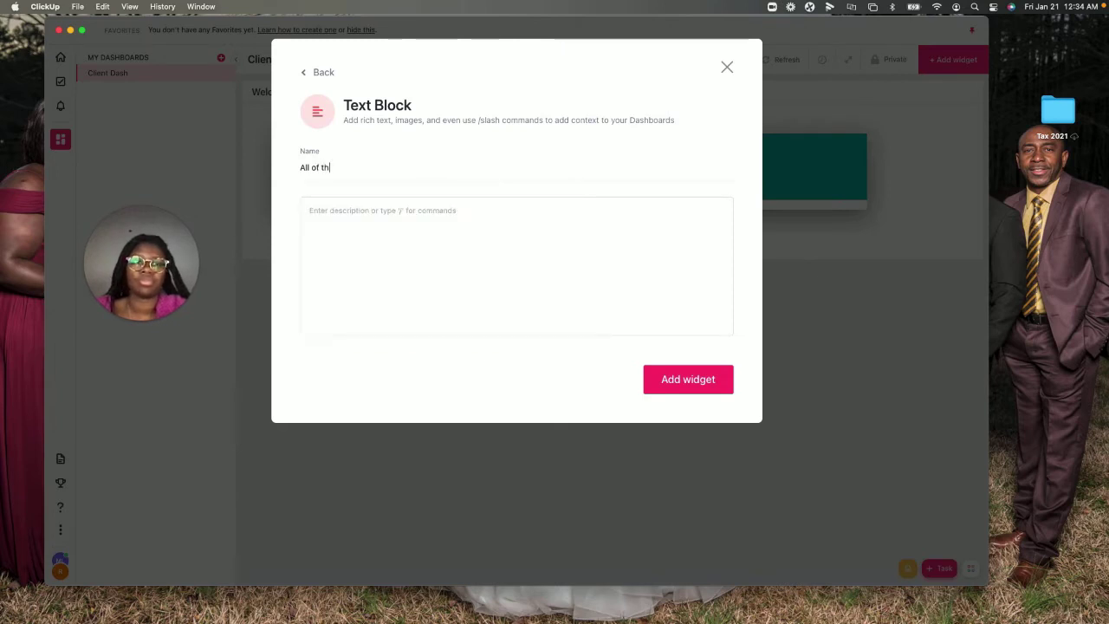
pyautogui.write('e TH')
pyautogui.press('BackSpace')
pyautogui.write('hin')
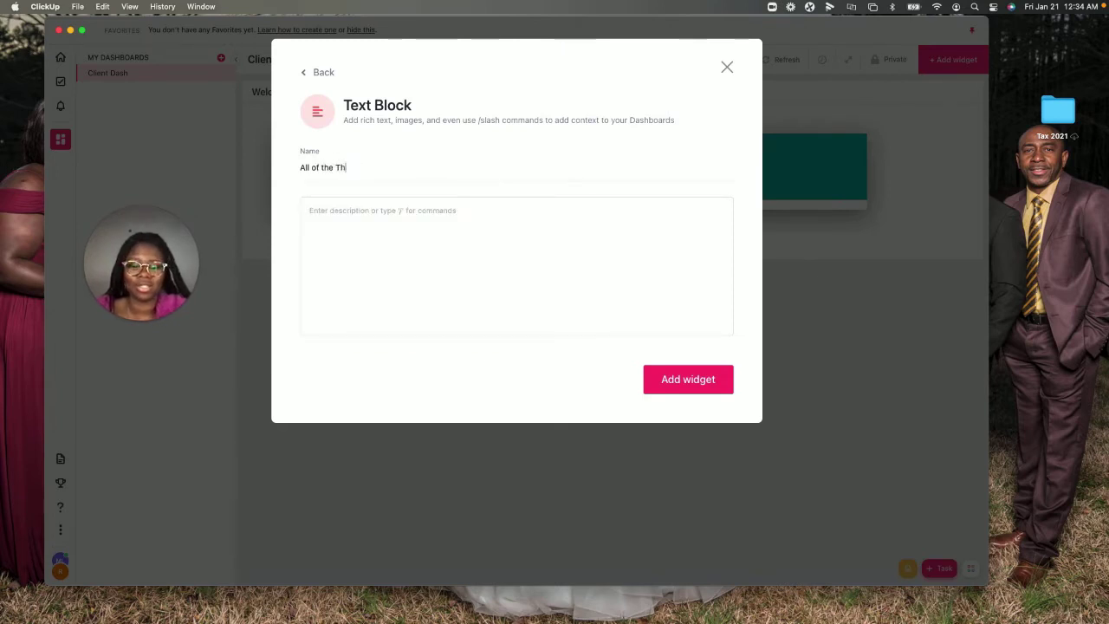
pyautogui.write('gs')
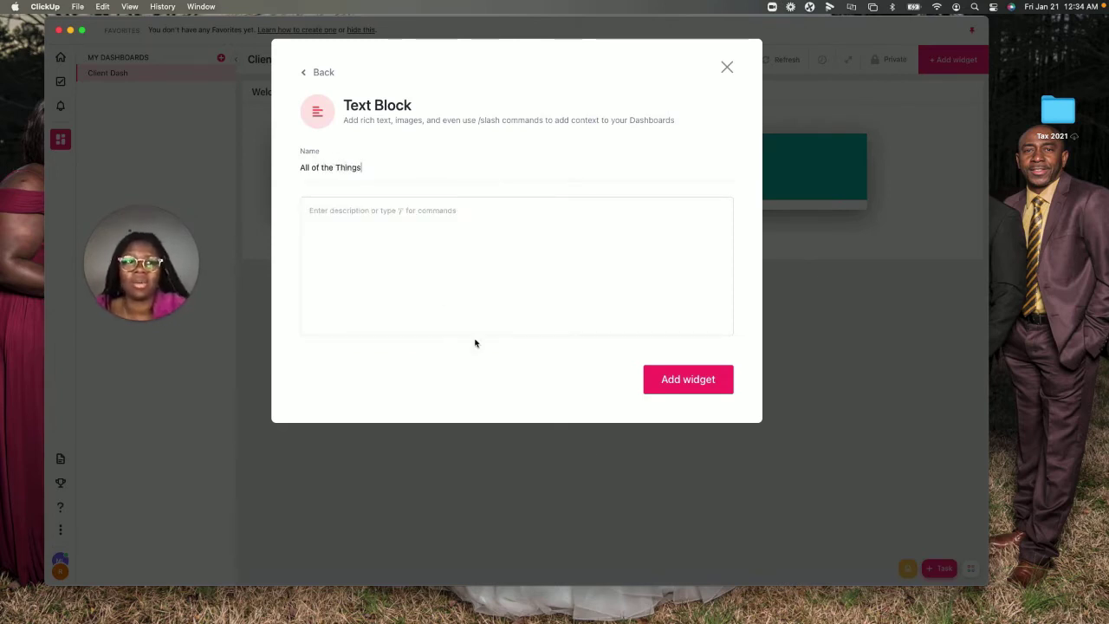
# Paste the prepared Office Hours, Submit a Task, Upload Files and Get In Touch sections into the description and delete the stray "Office Hour" text.
pyautogui.click(565, 284)
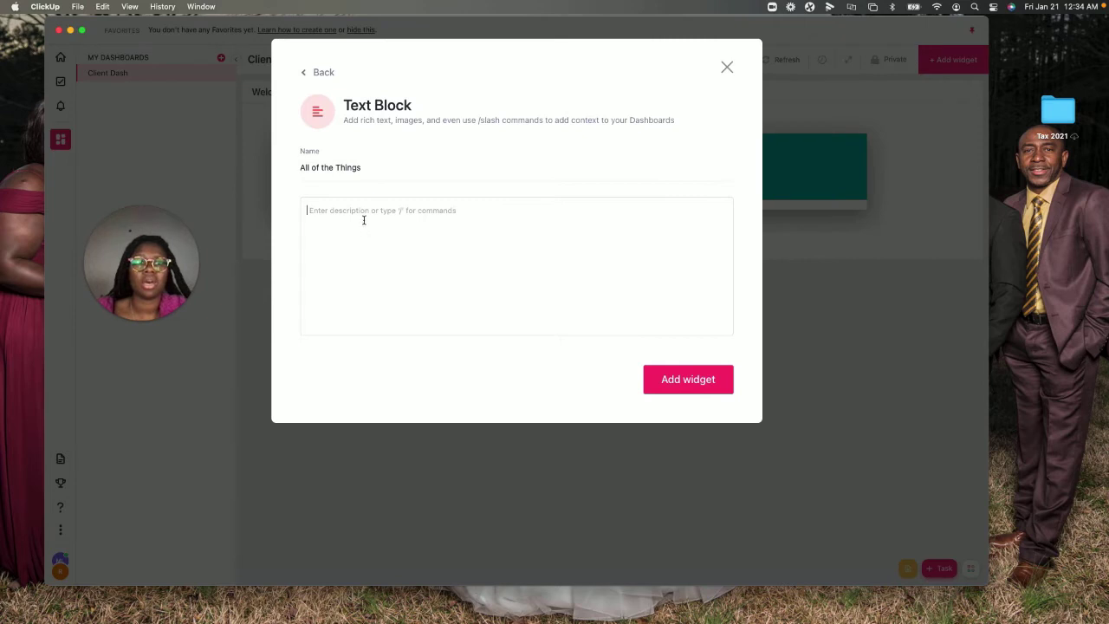
pyautogui.press('super+v')
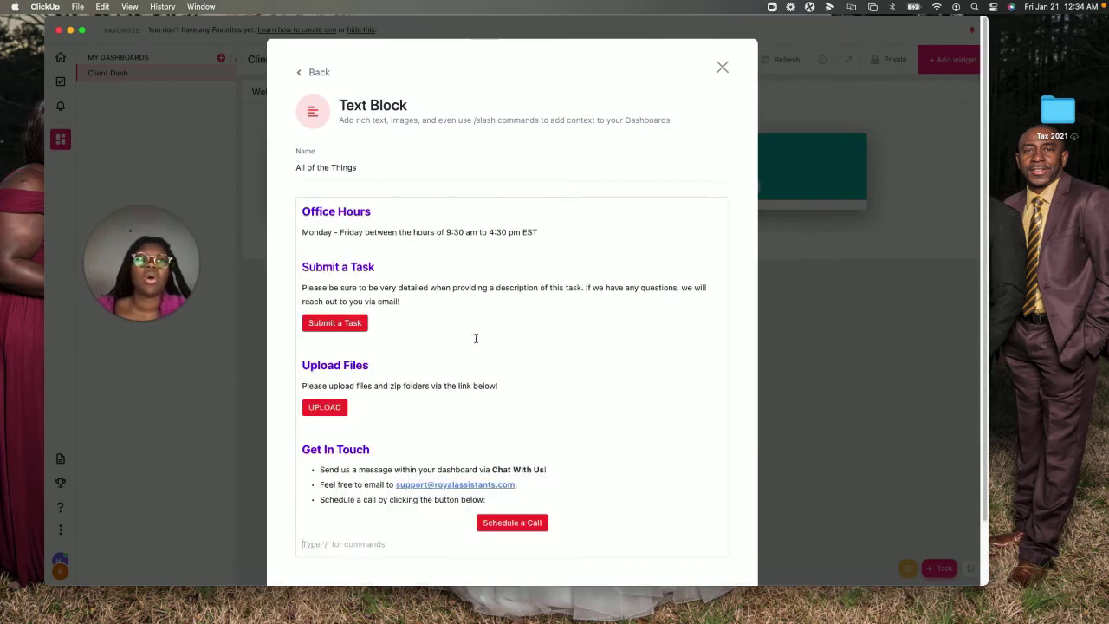
pyautogui.press('super+v')
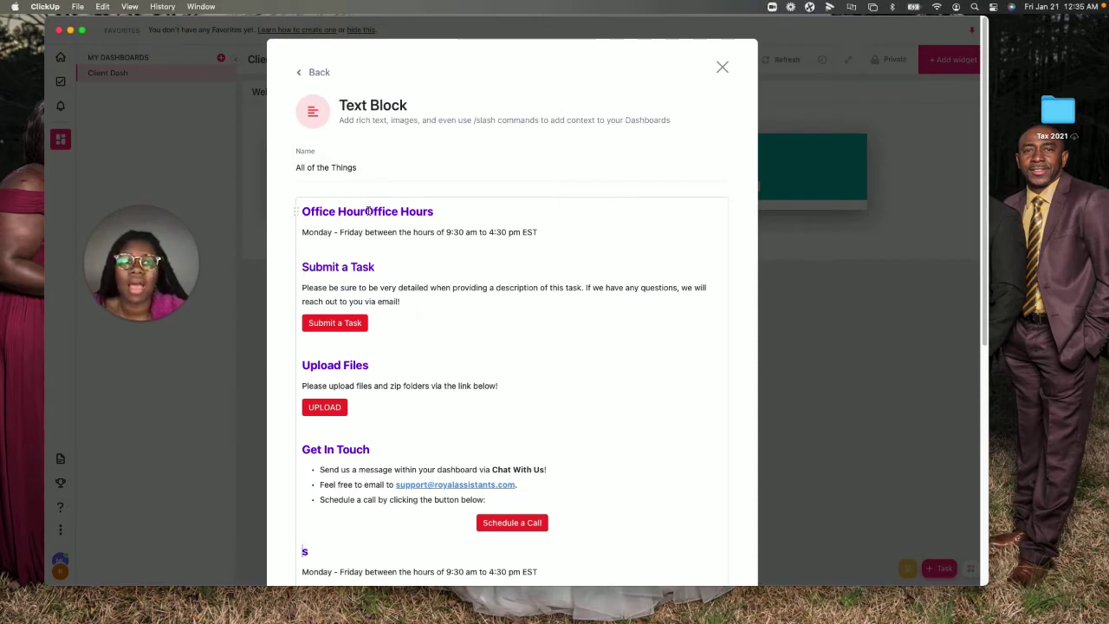
pyautogui.moveTo(368, 211); pyautogui.dragTo(302, 211)
pyautogui.press('BackSpace')
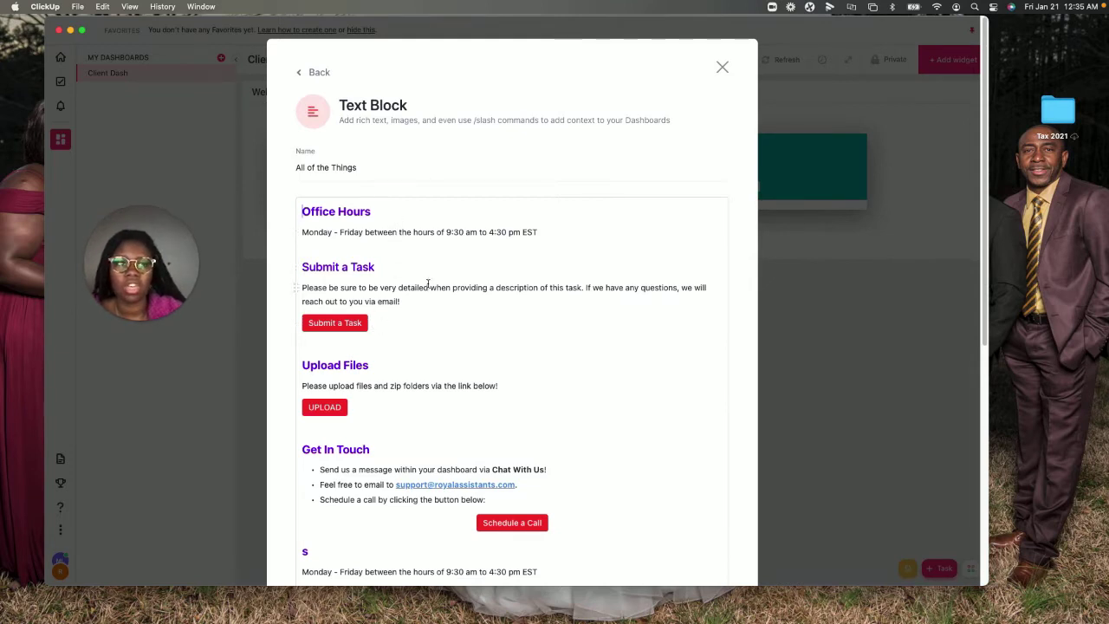
pyautogui.click(411, 339)
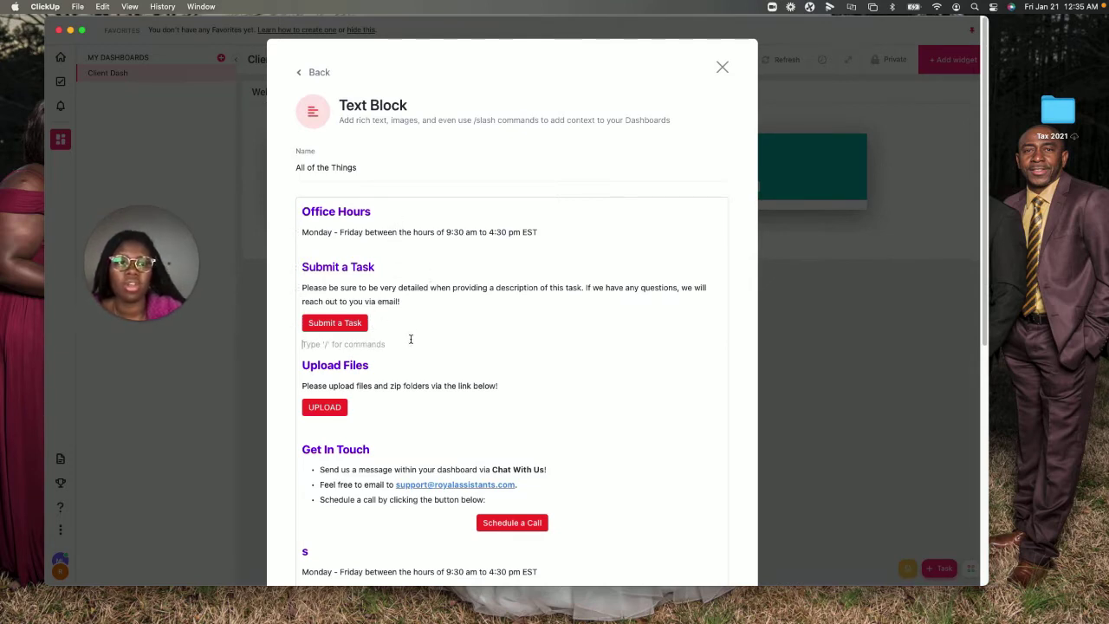
pyautogui.write('/bu')
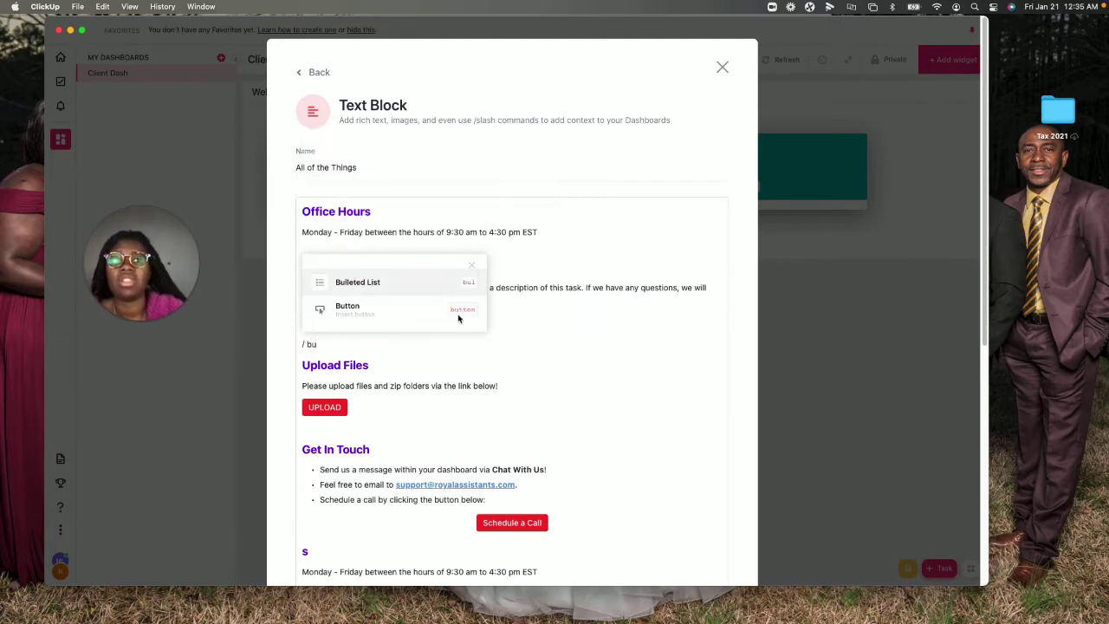
pyautogui.click(397, 318)
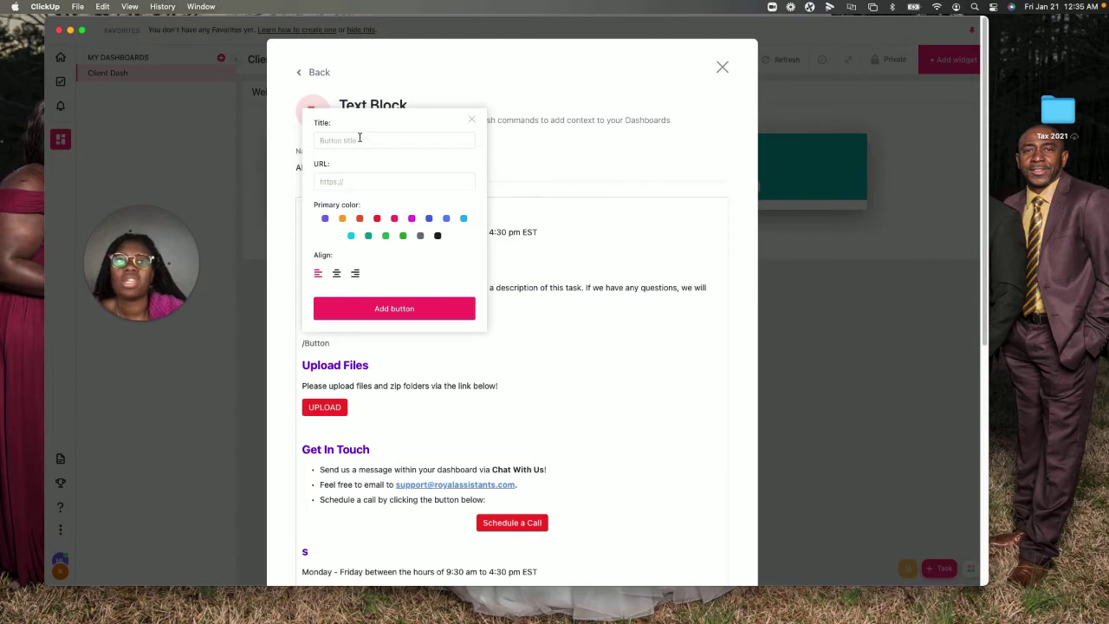
pyautogui.click(390, 351)
pyautogui.press('Escape')
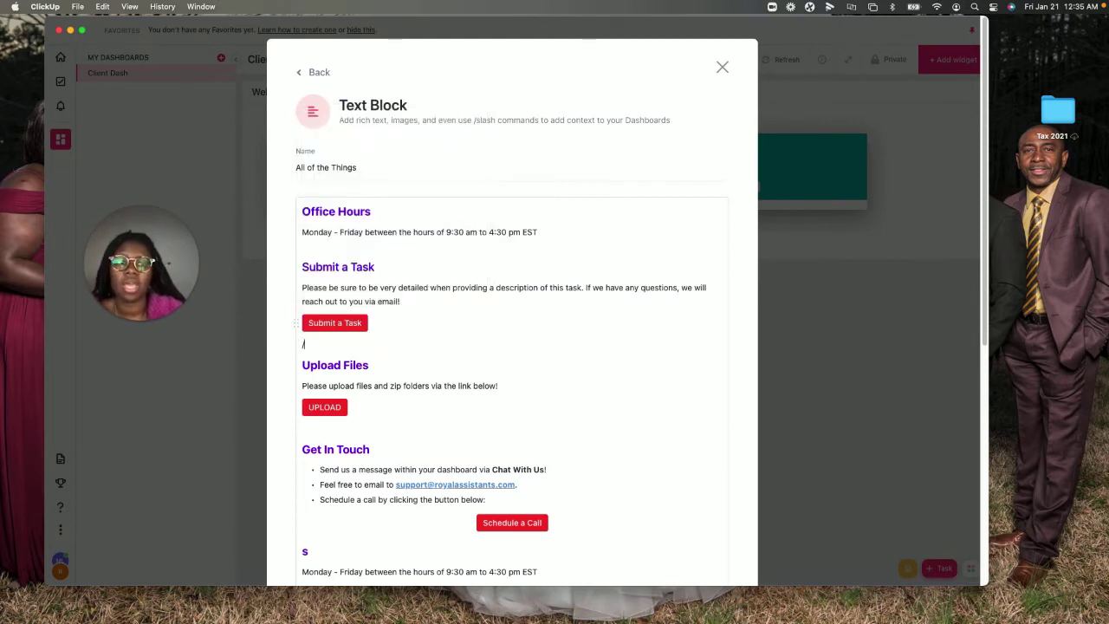
pyautogui.press('BackSpace')
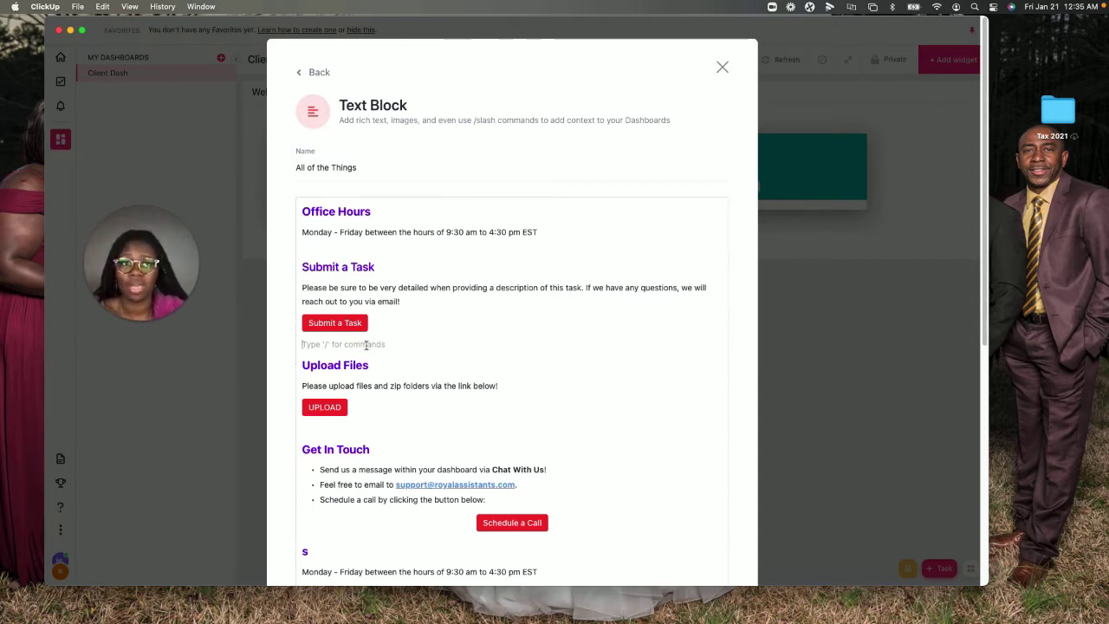
# Delete the duplicated sections below the Schedule a Call button, including the leftover "s" heading.
pyautogui.scroll(-3, 367, 345)
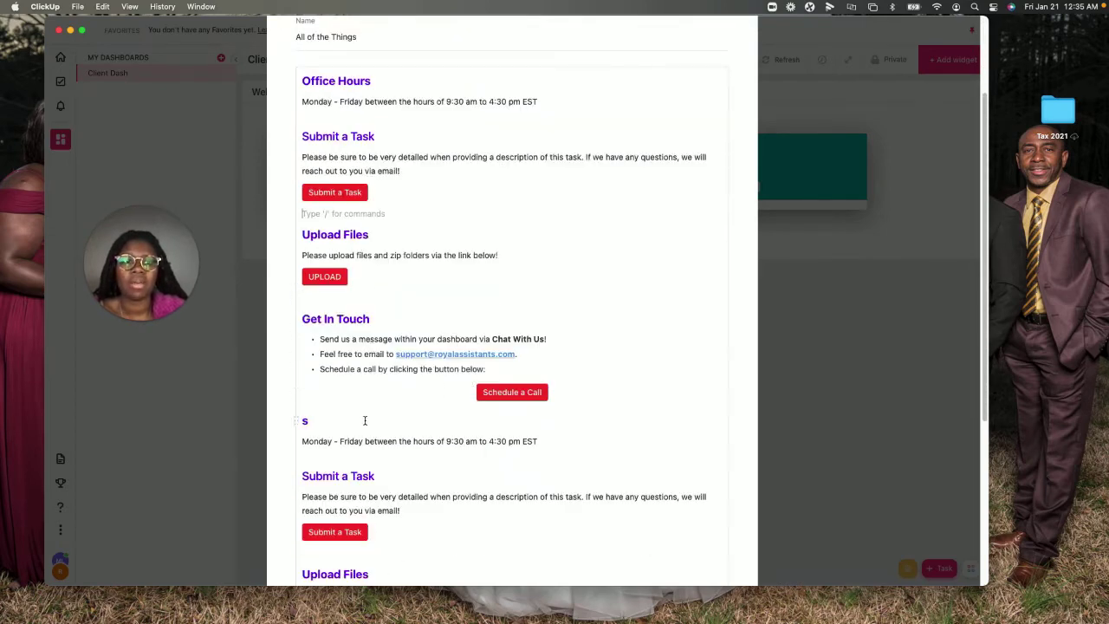
pyautogui.click(364, 420)
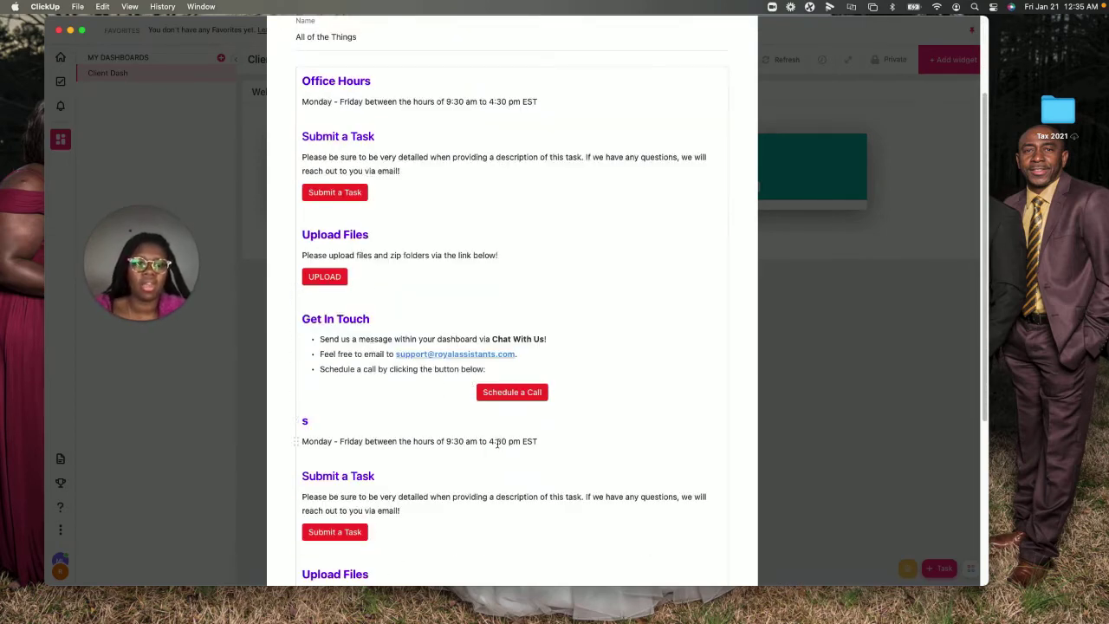
pyautogui.hotkey('shift', 'Down')
pyautogui.hotkey('shift', 'Down')
pyautogui.hotkey('shift', 'Down')
pyautogui.hotkey('shift', 'Down')
pyautogui.hotkey('shift', 'Down')
pyautogui.hotkey('shift', 'Down')
pyautogui.hotkey('shift', 'Down')
pyautogui.hotkey('shift', 'Down')
pyautogui.hotkey('shift', 'Down')
pyautogui.hotkey('shift', 'Down')
pyautogui.hotkey('shift', 'Down')
pyautogui.hotkey('shift', 'Down')
pyautogui.hotkey('shift', 'Down')
pyautogui.hotkey('shift', 'Down')
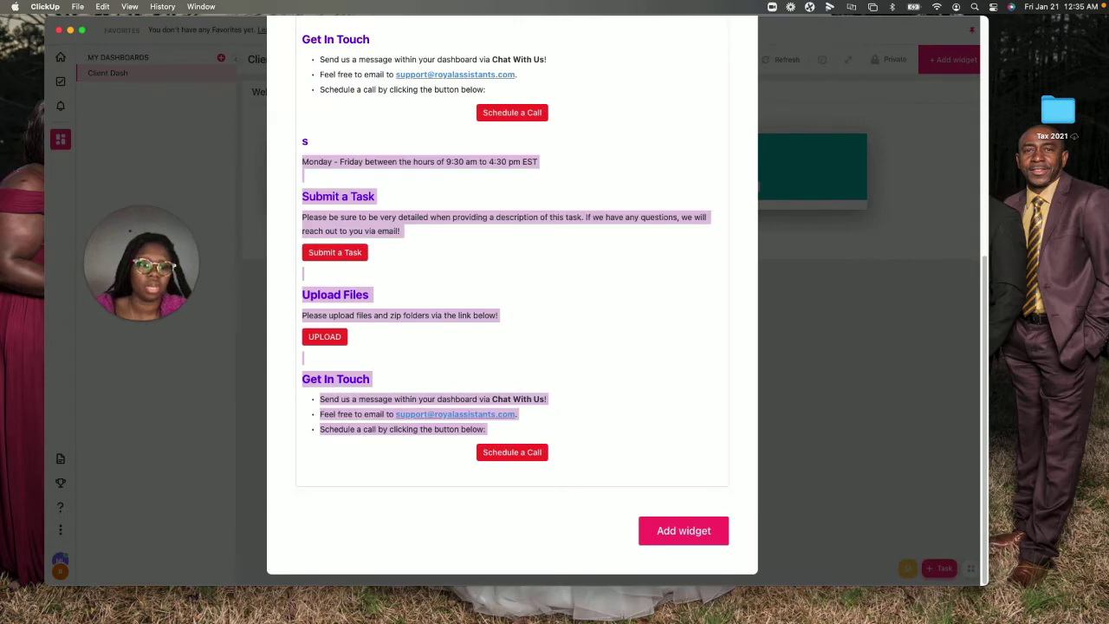
pyautogui.press('BackSpace')
pyautogui.press('BackSpace')
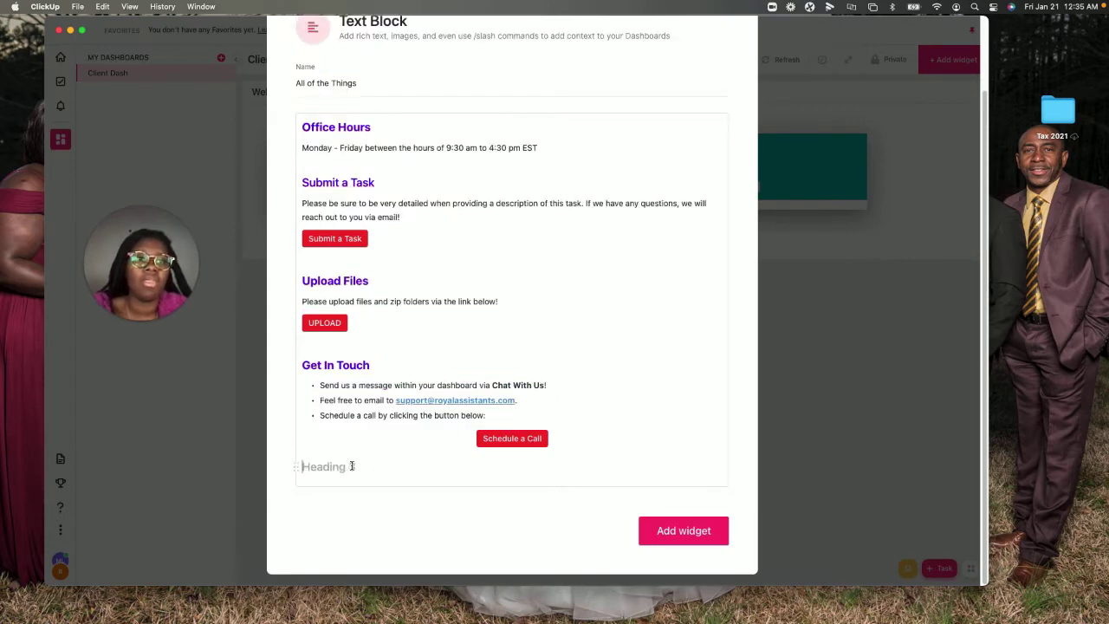
pyautogui.press('BackSpace')
pyautogui.press('cmd+v')
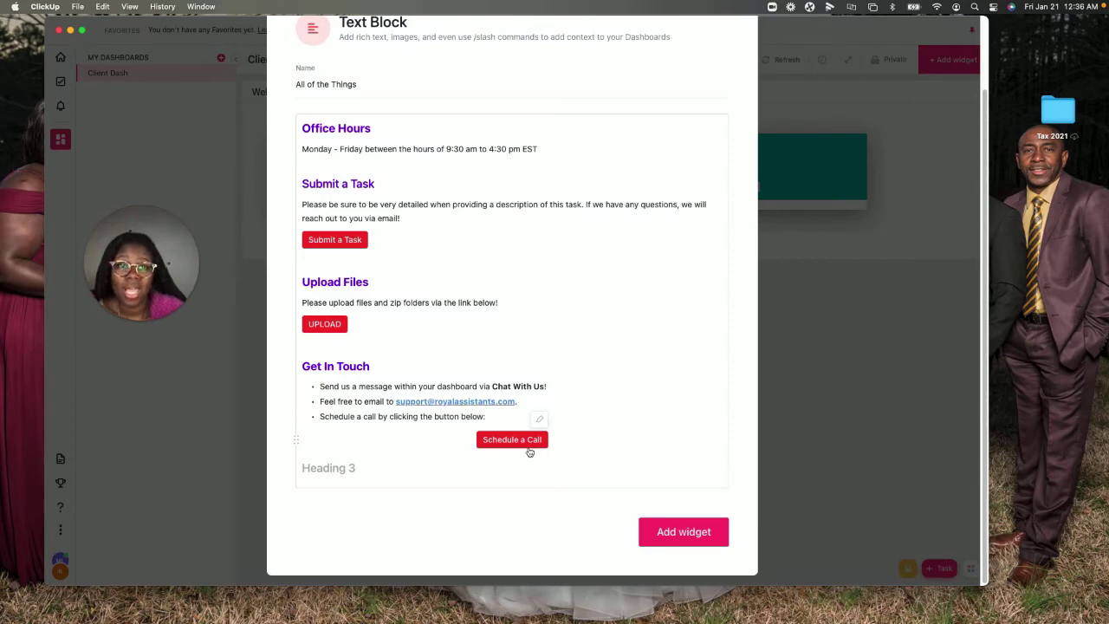
# Add the "All of the Things" widget to the dashboard and make it tall enough to reach the Get In Touch section.
pyautogui.click(683, 532)
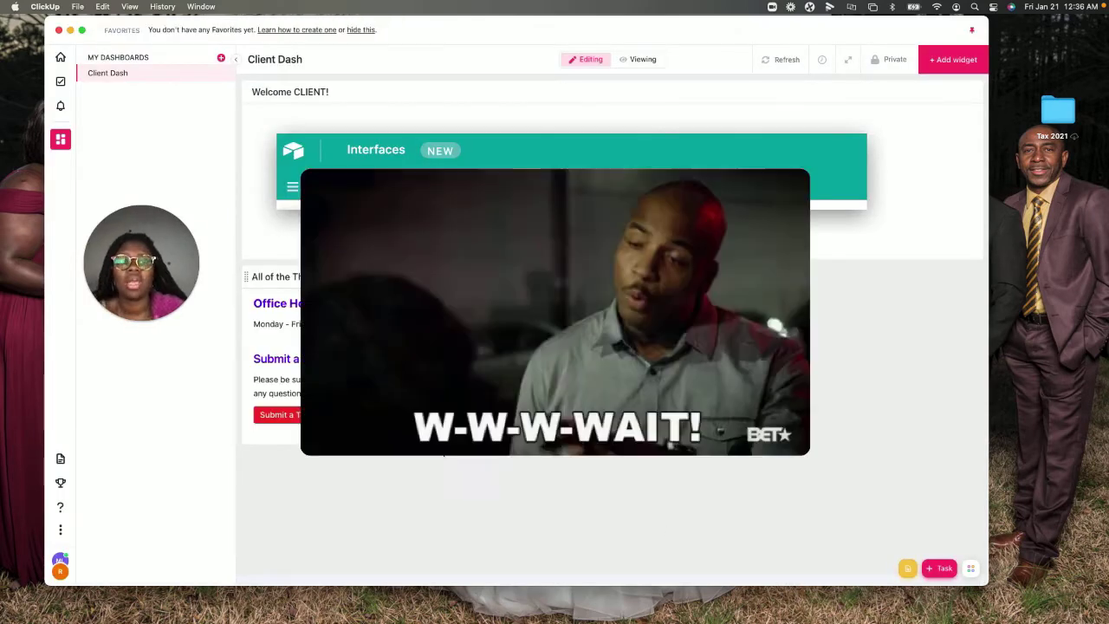
pyautogui.moveTo(436, 443); pyautogui.dragTo(436, 565)
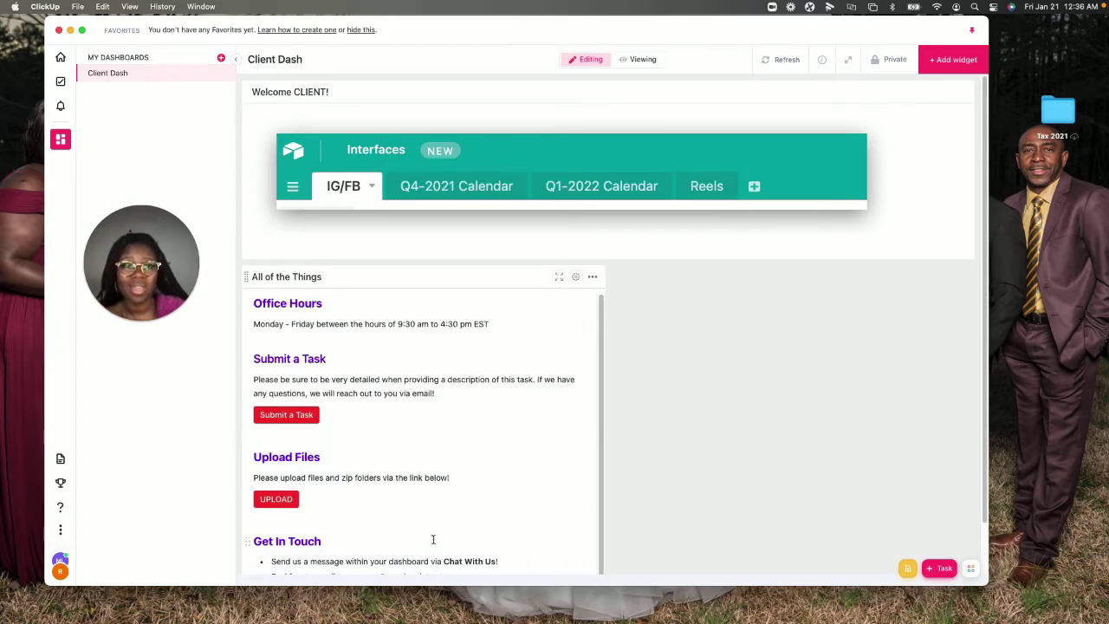
pyautogui.scroll(-5, 433, 470)
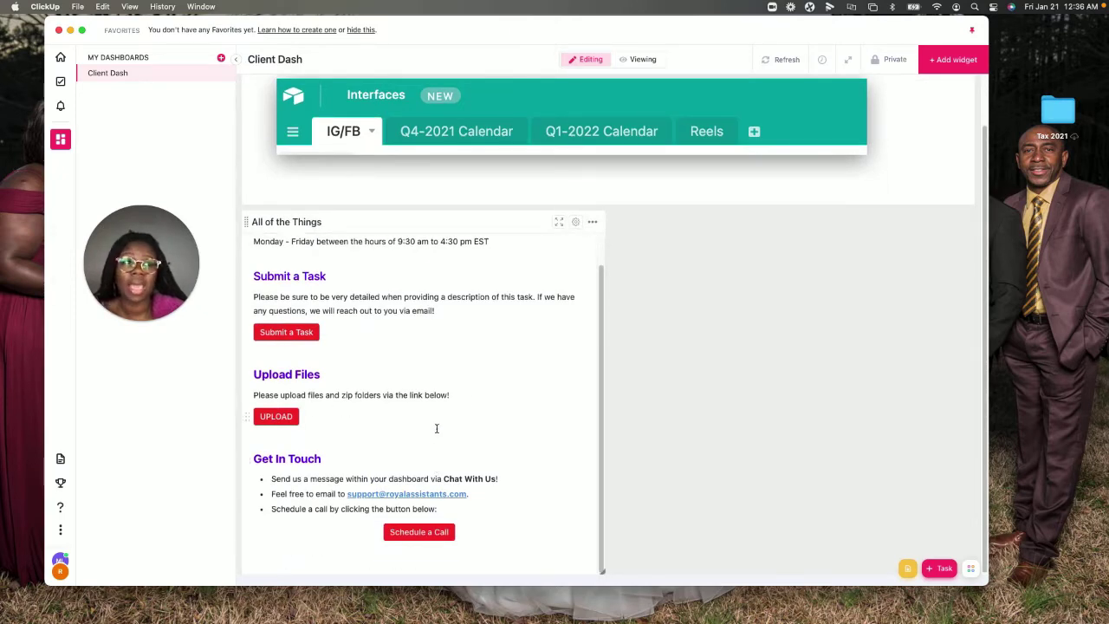
# Browse the available widgets in the Embed and Time Tracking categories.
pyautogui.click(953, 59)
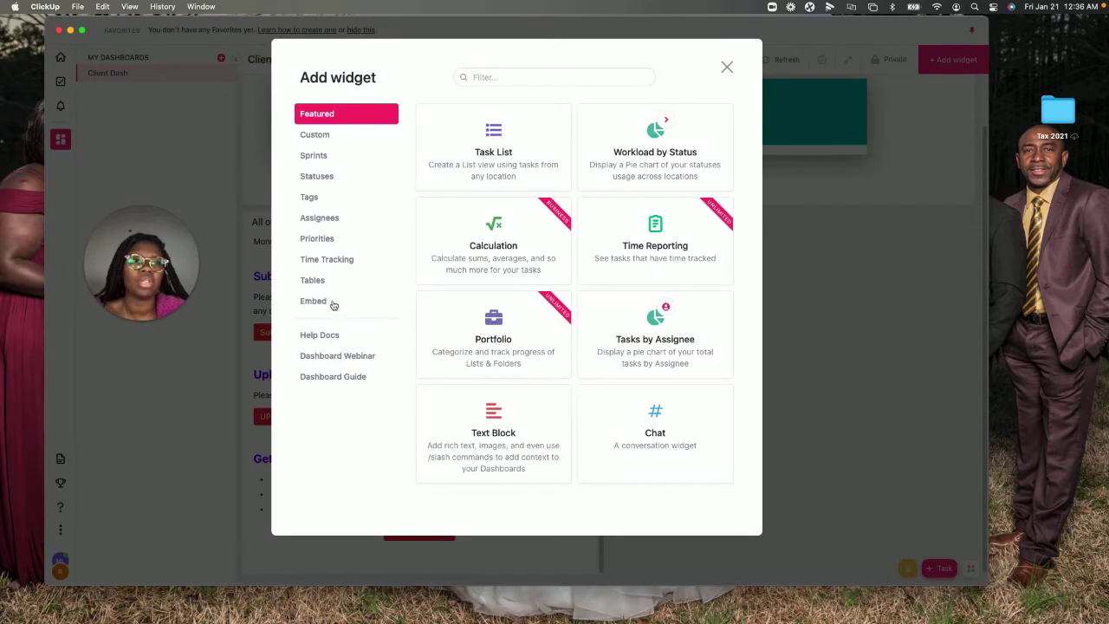
pyautogui.click(335, 303)
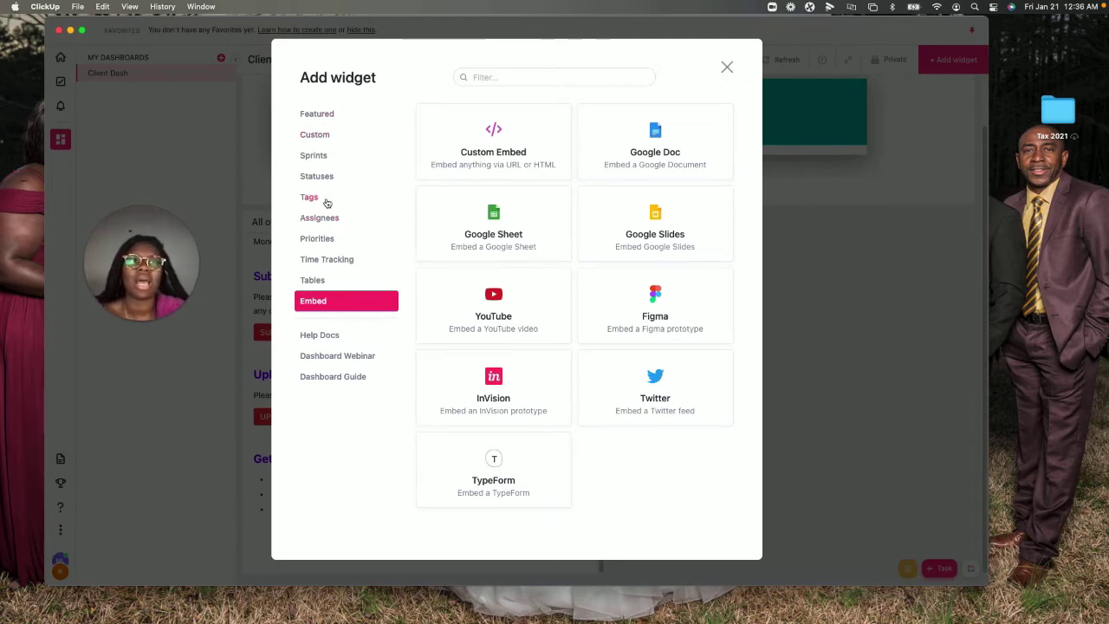
pyautogui.click(332, 262)
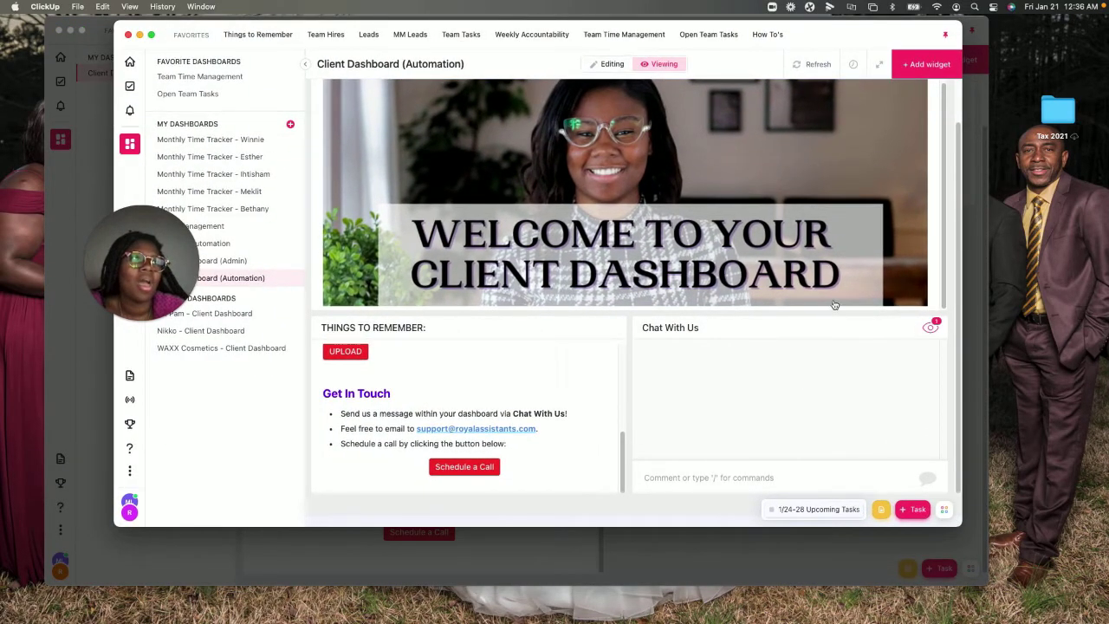
# Start a Time Reporting widget in the Client Dashboard (Automation) window and look through its settings.
pyautogui.click(897, 70)
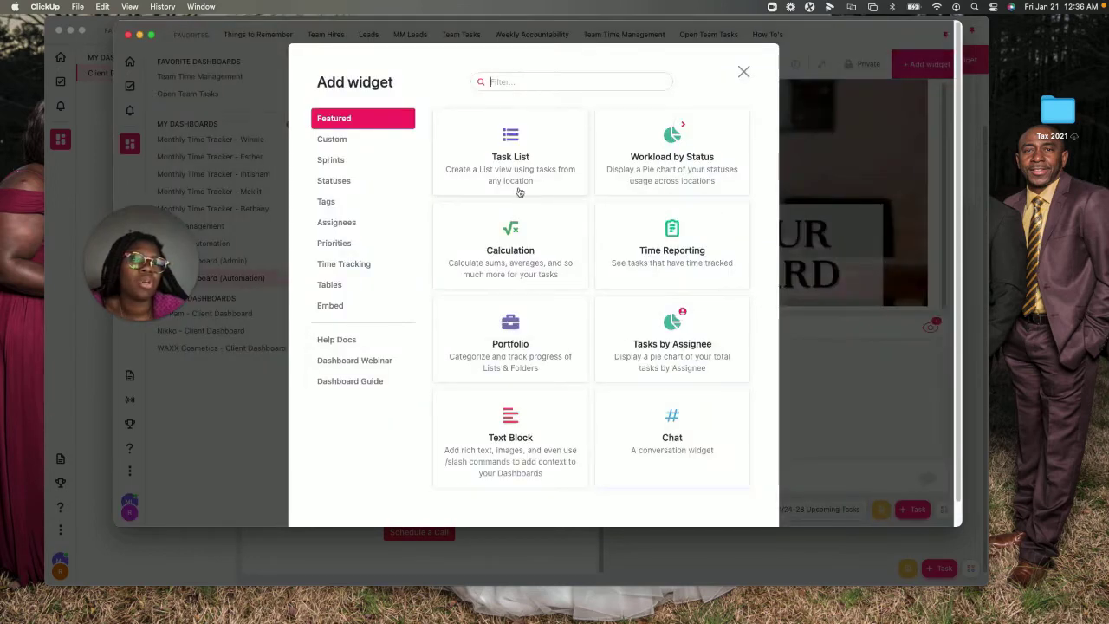
pyautogui.click(366, 266)
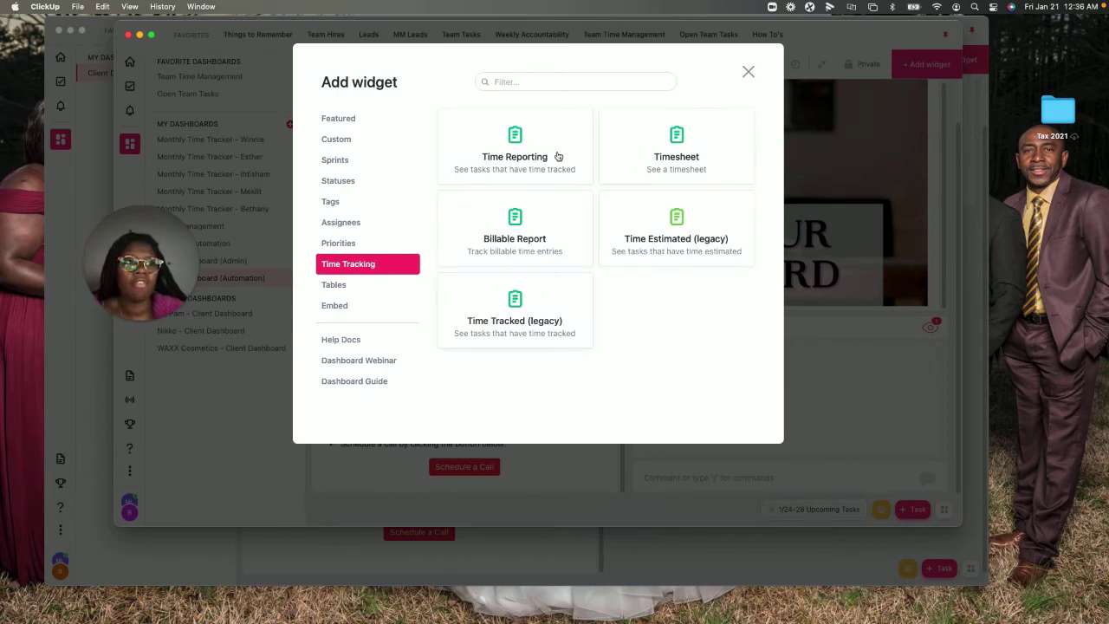
pyautogui.click(508, 165)
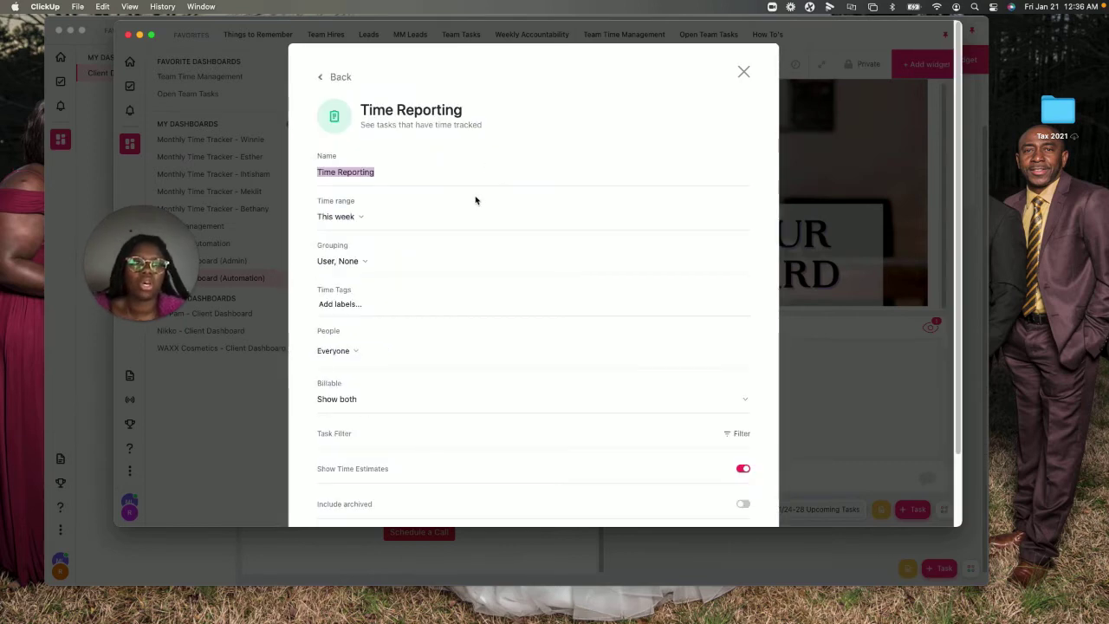
pyautogui.scroll(-3, 482, 283)
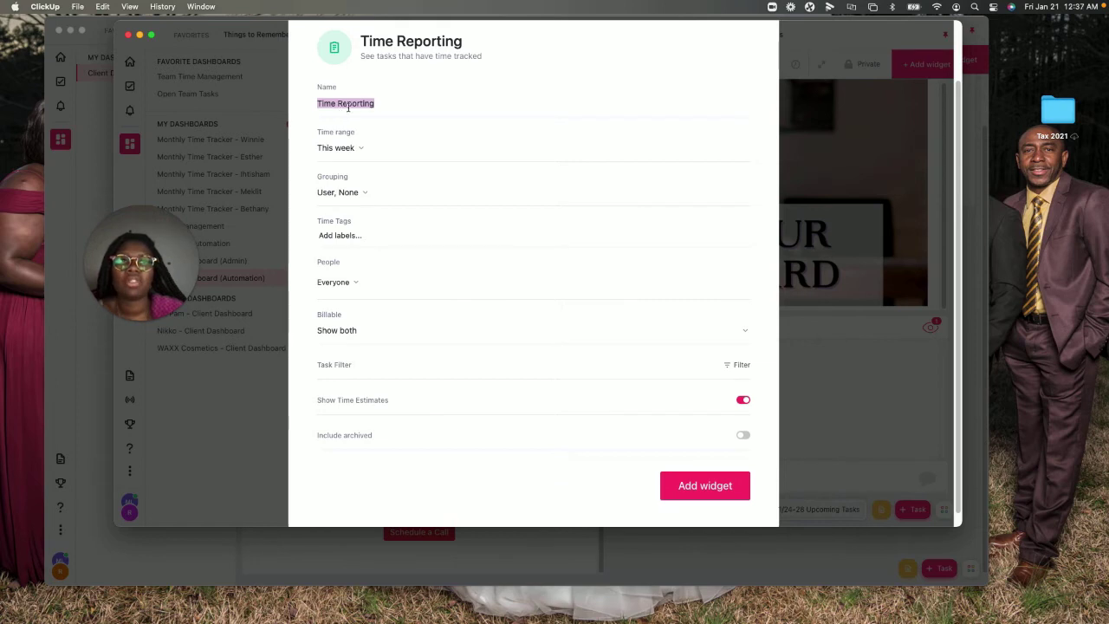
# Look through the time range, grouping and people options of the Time Reporting widget.
pyautogui.click(350, 153)
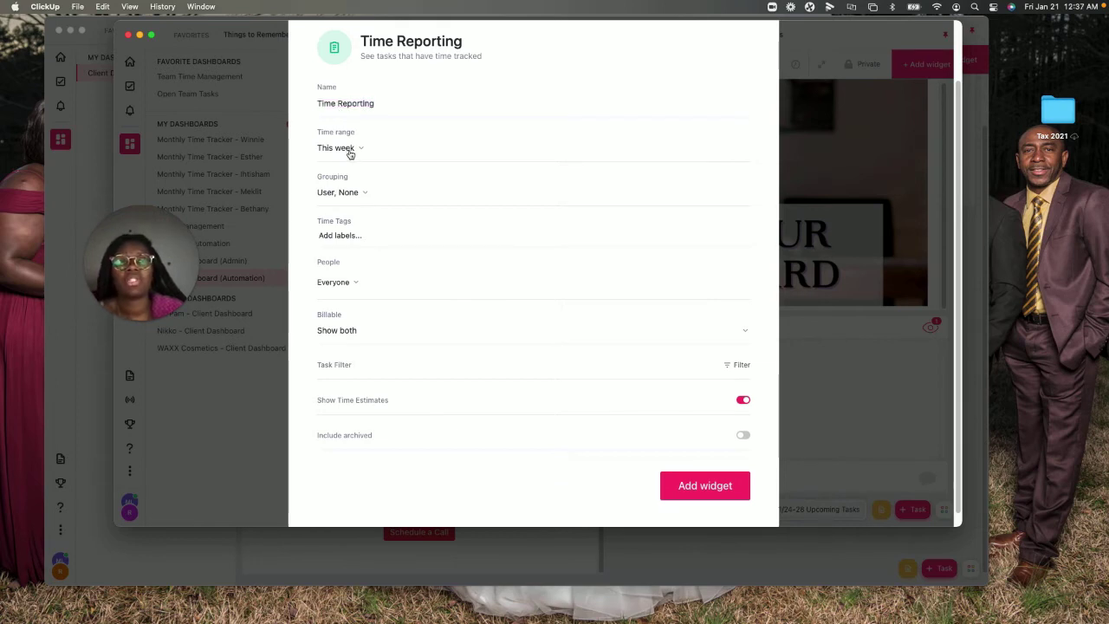
pyautogui.click(491, 197)
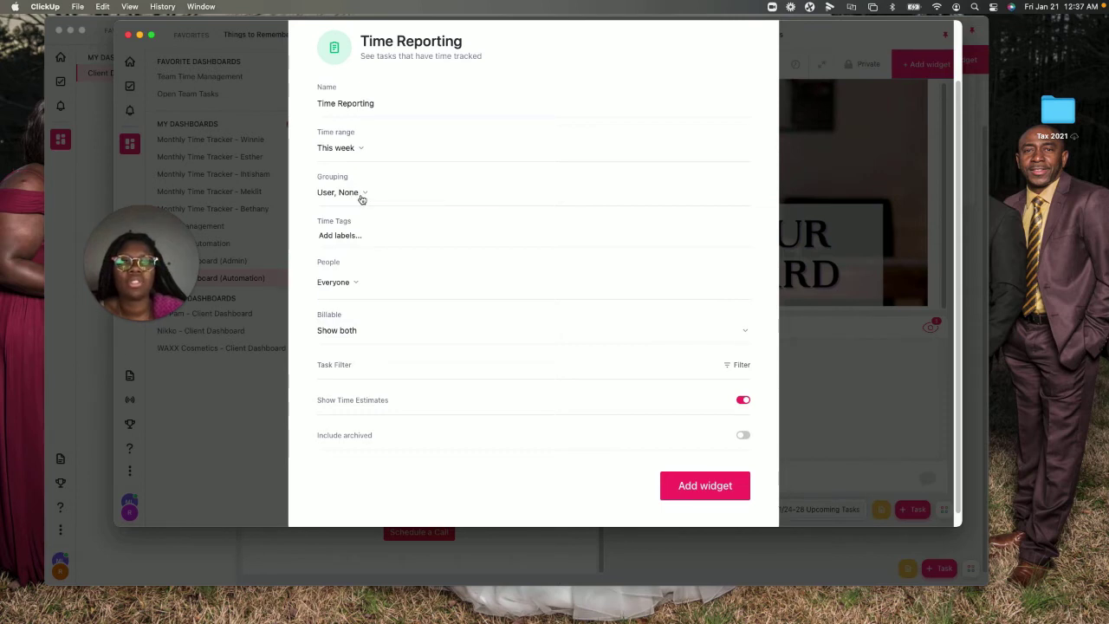
pyautogui.click(360, 194)
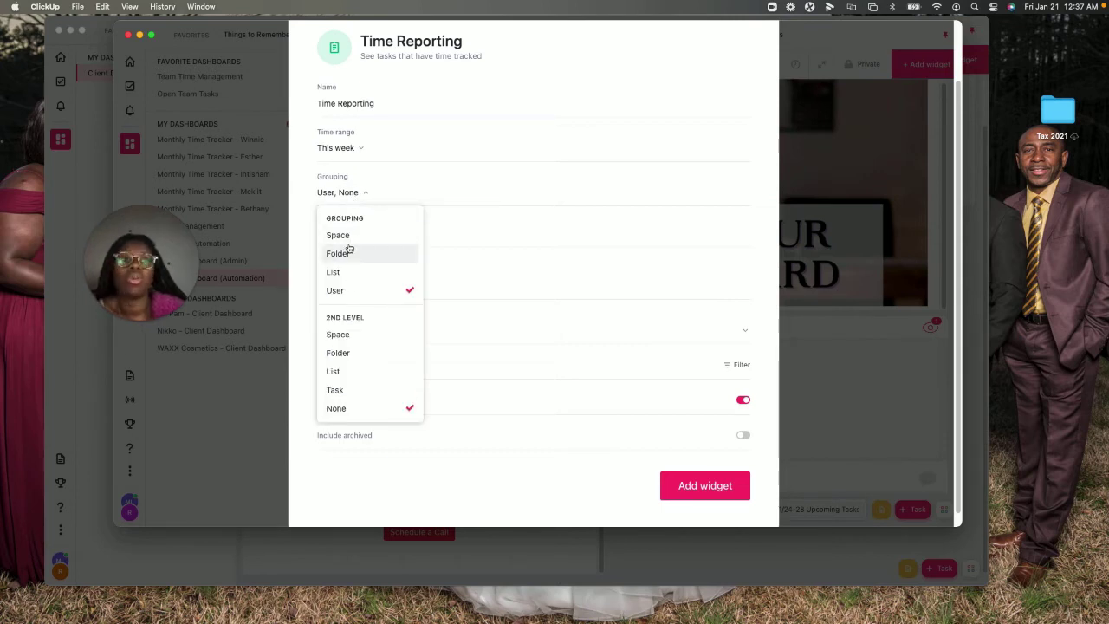
pyautogui.click(531, 265)
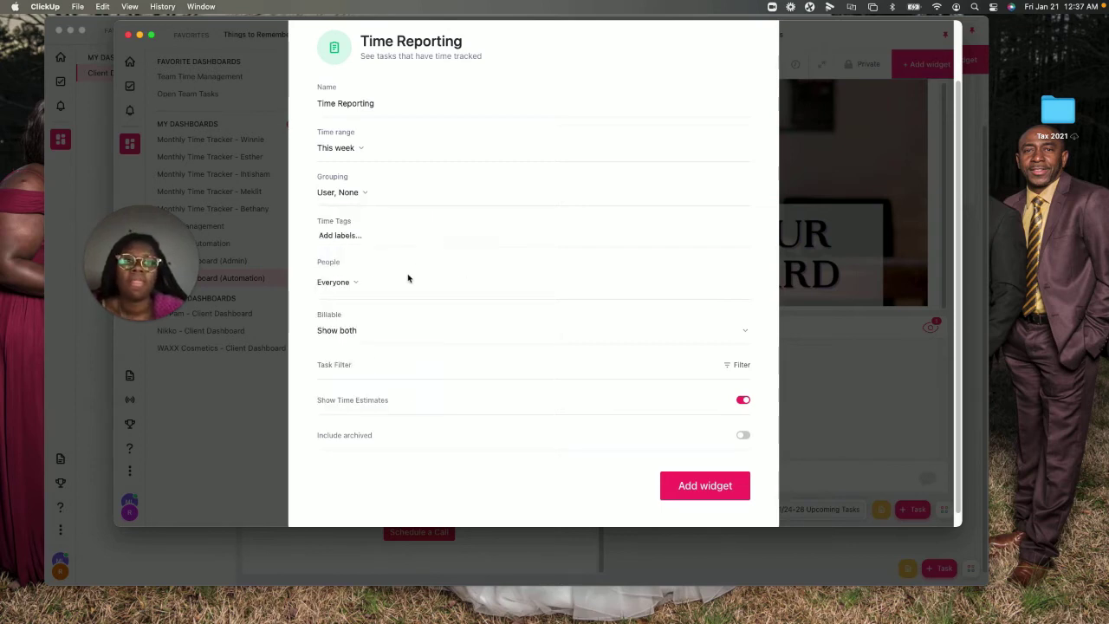
pyautogui.click(359, 282)
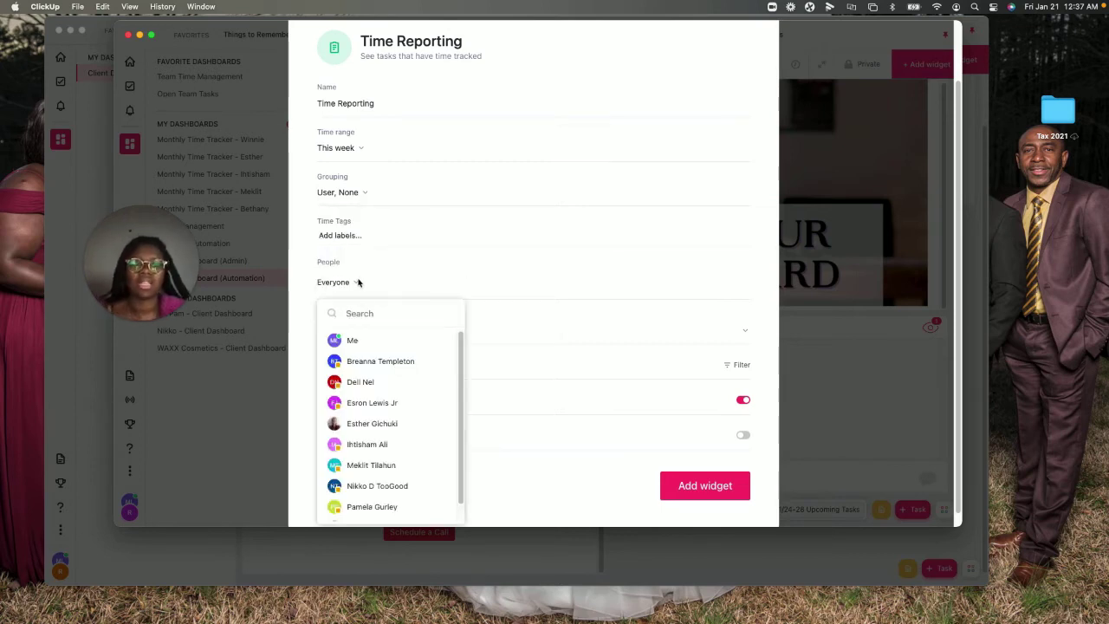
pyautogui.click(507, 297)
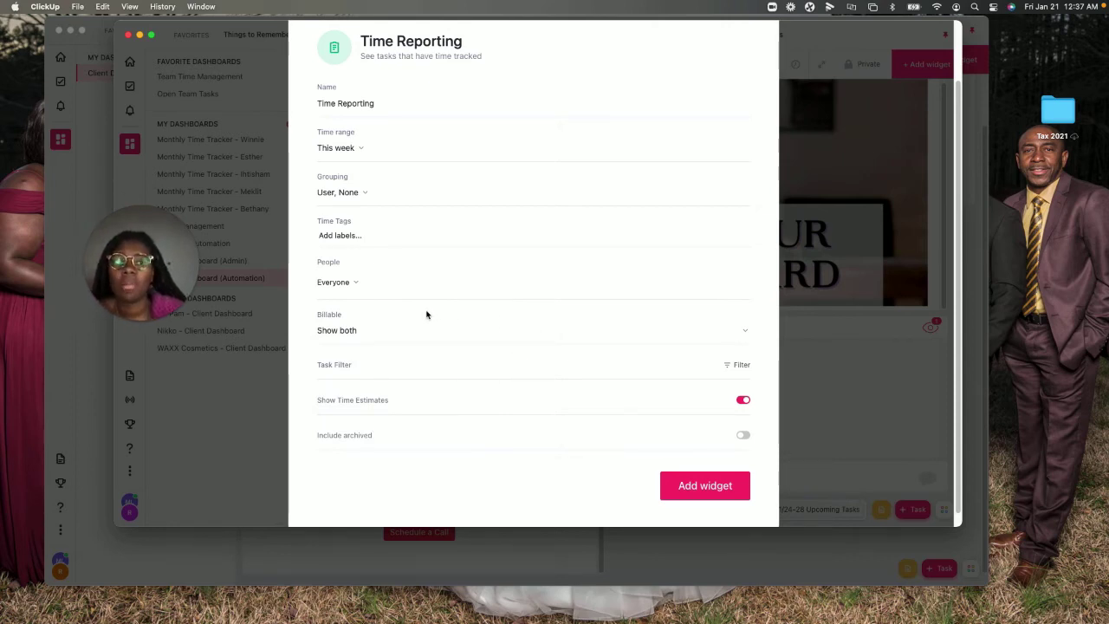
# Limit the Time Reporting widget's people to Me and add it to the dashboard.
pyautogui.click(351, 281)
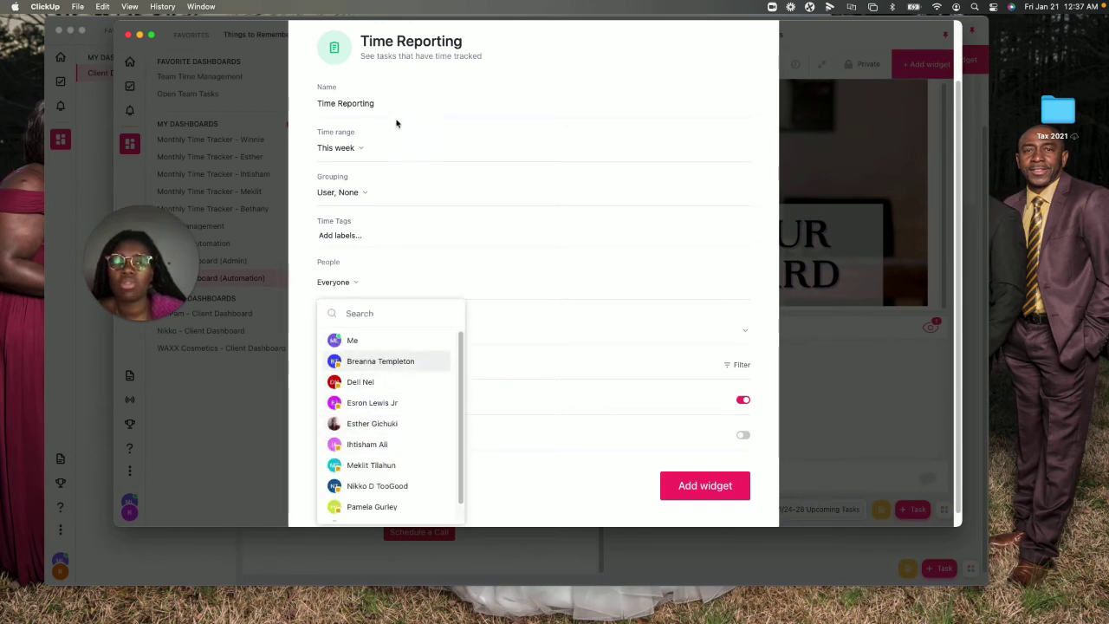
pyautogui.click(381, 340)
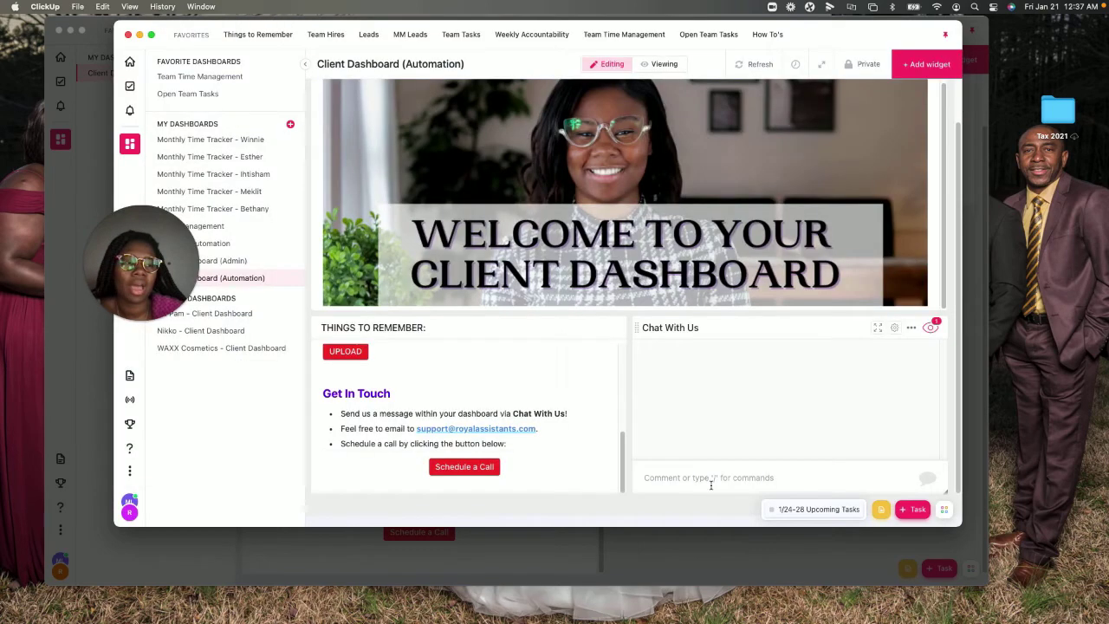
pyautogui.click(710, 488)
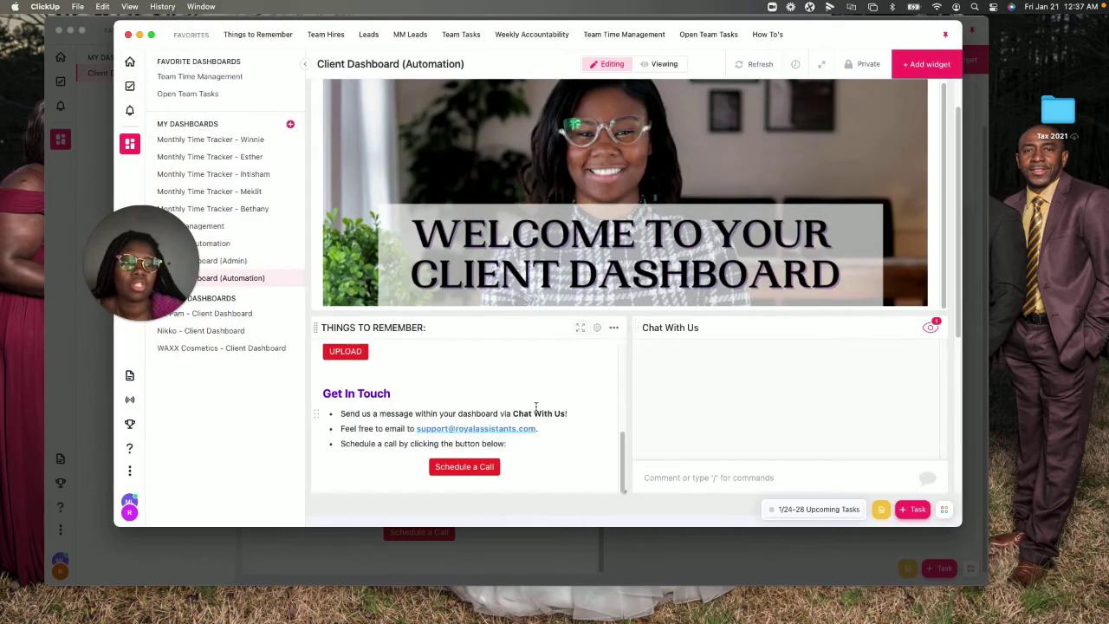
# Examine the tracked time entries and the available filters in the new Time Reporting widget.
pyautogui.scroll(-5, 536, 407)
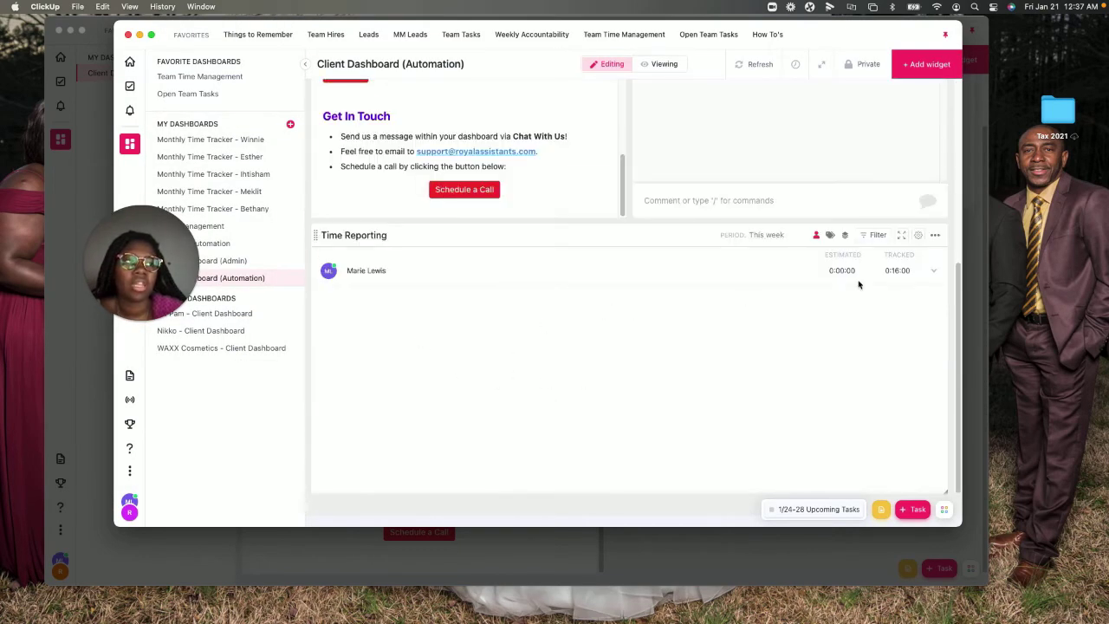
pyautogui.click(905, 273)
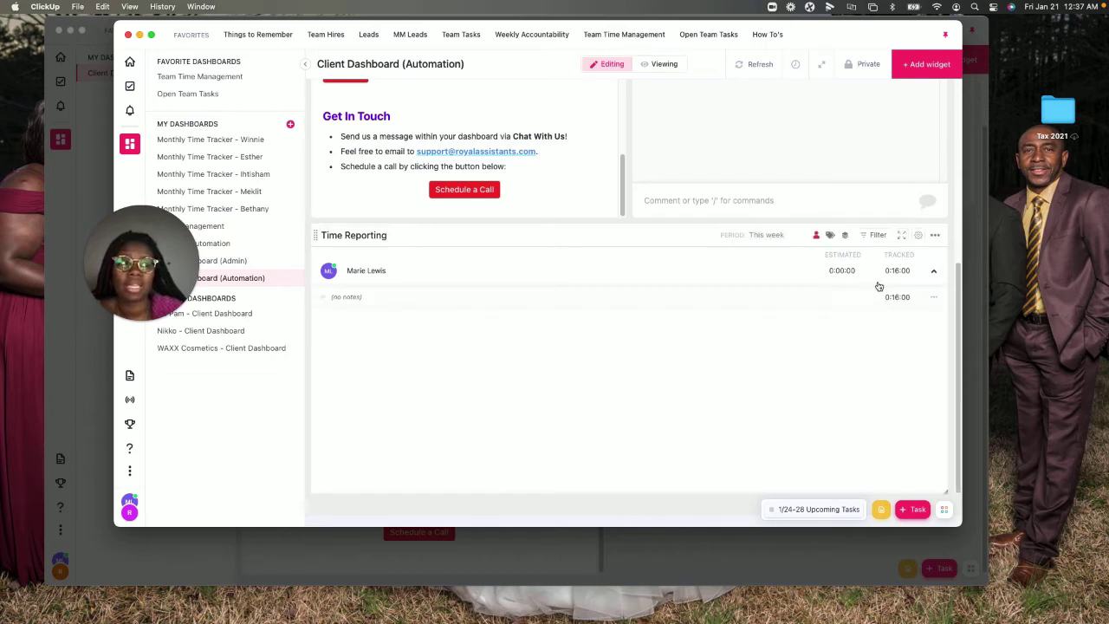
pyautogui.click(877, 237)
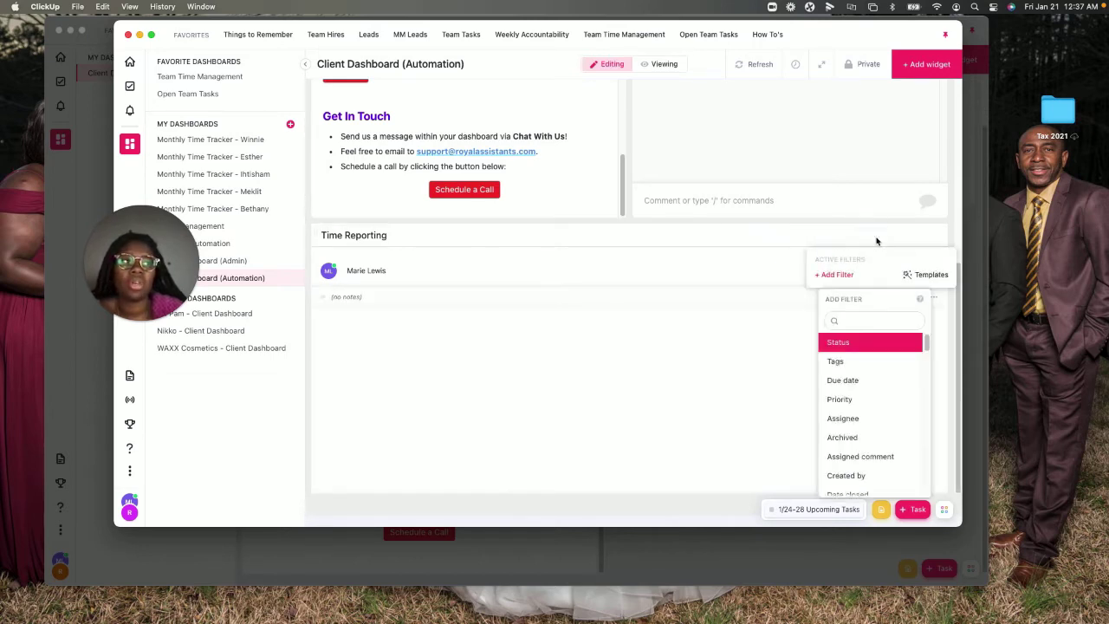
pyautogui.click(756, 412)
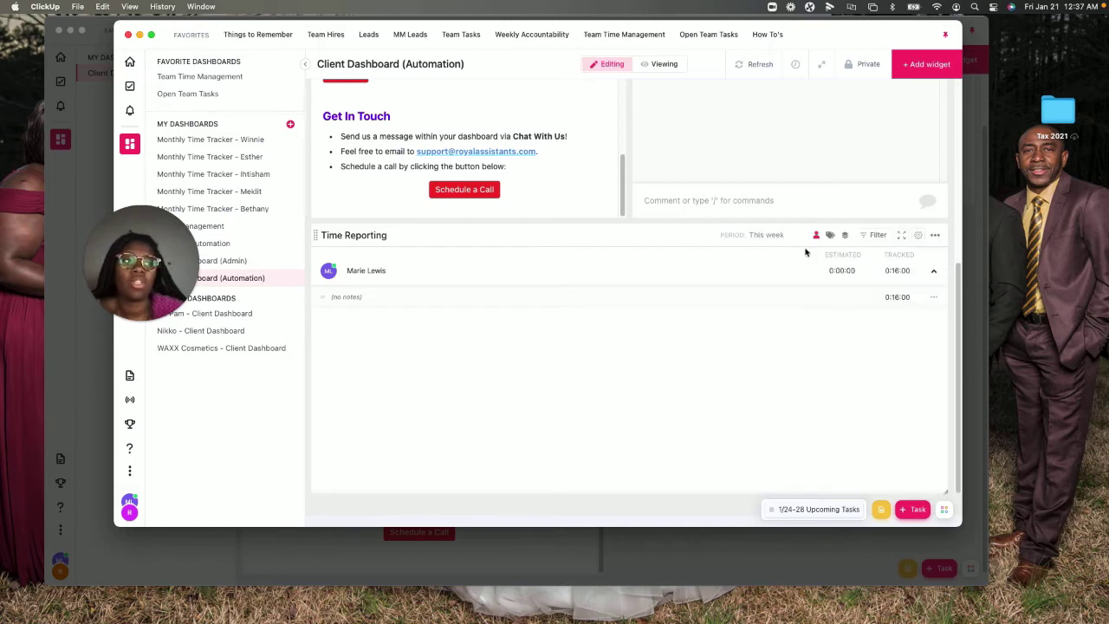
# Set the Time Reporting widget's second-level grouping to Task and save the widget settings.
pyautogui.click(918, 235)
pyautogui.click(350, 268)
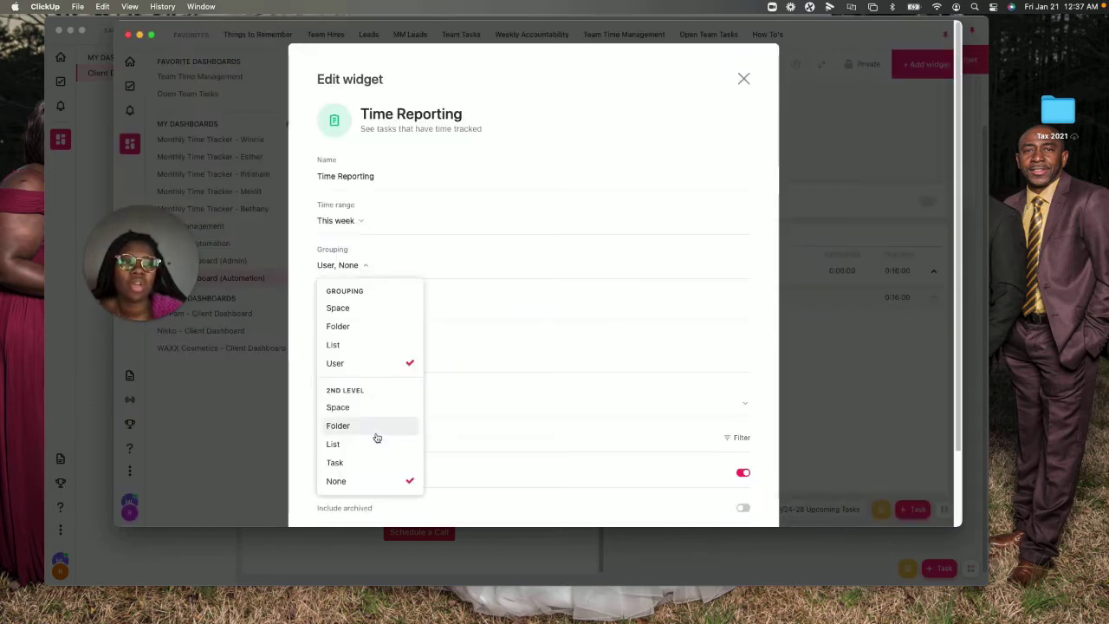
pyautogui.click(363, 461)
pyautogui.click(742, 384)
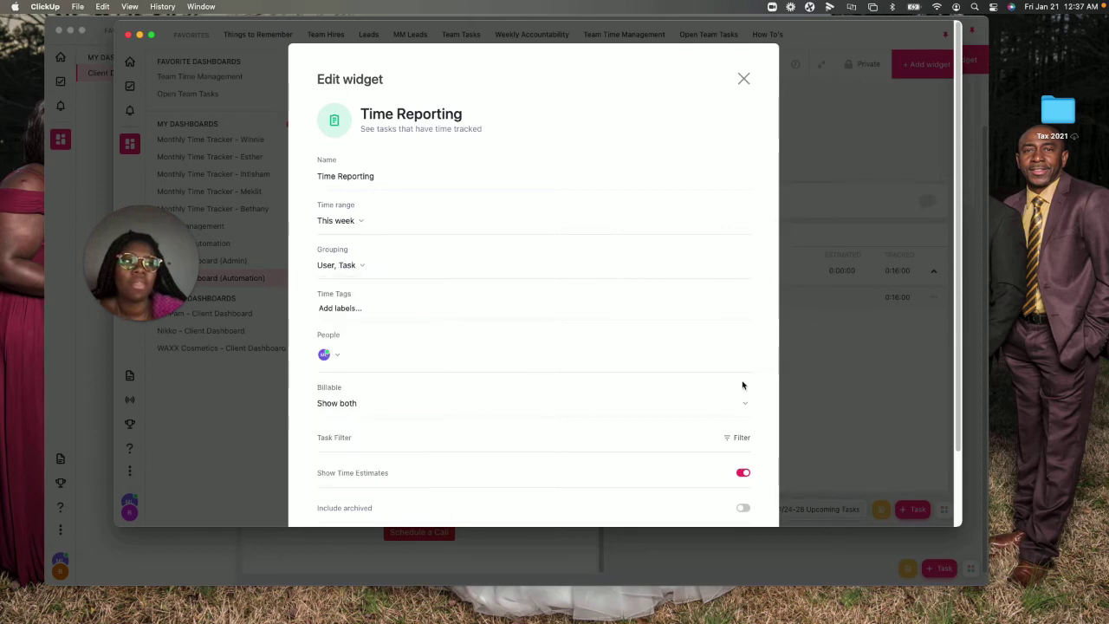
pyautogui.scroll(-3, 742, 384)
pyautogui.click(722, 472)
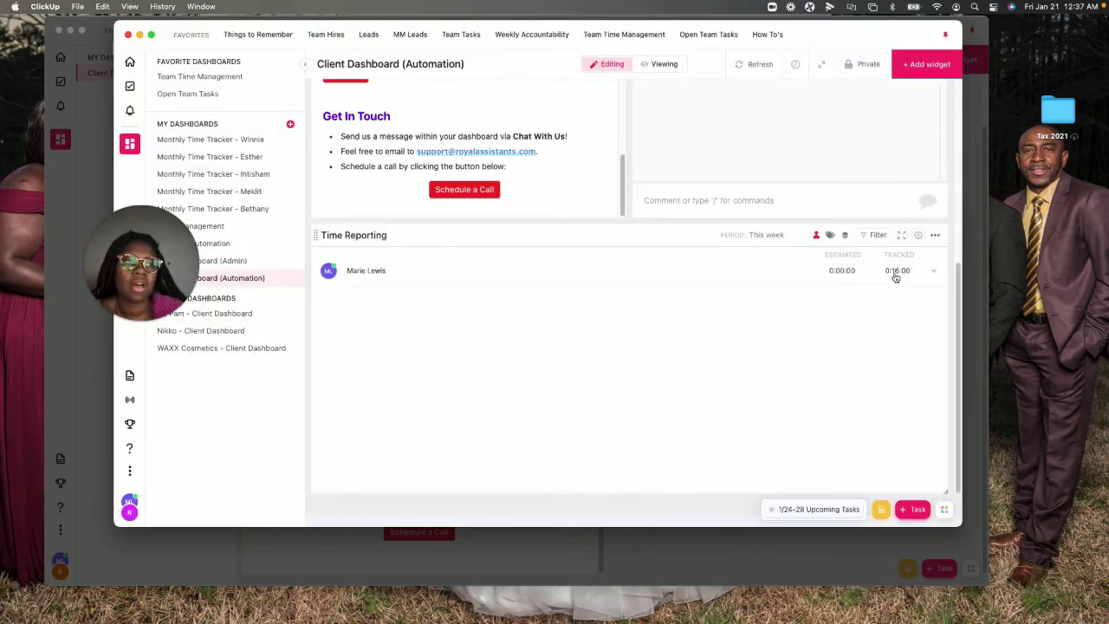
# Check the tracked time broken down by task, and delete the Time Reporting widget from the dashboard.
pyautogui.click(896, 272)
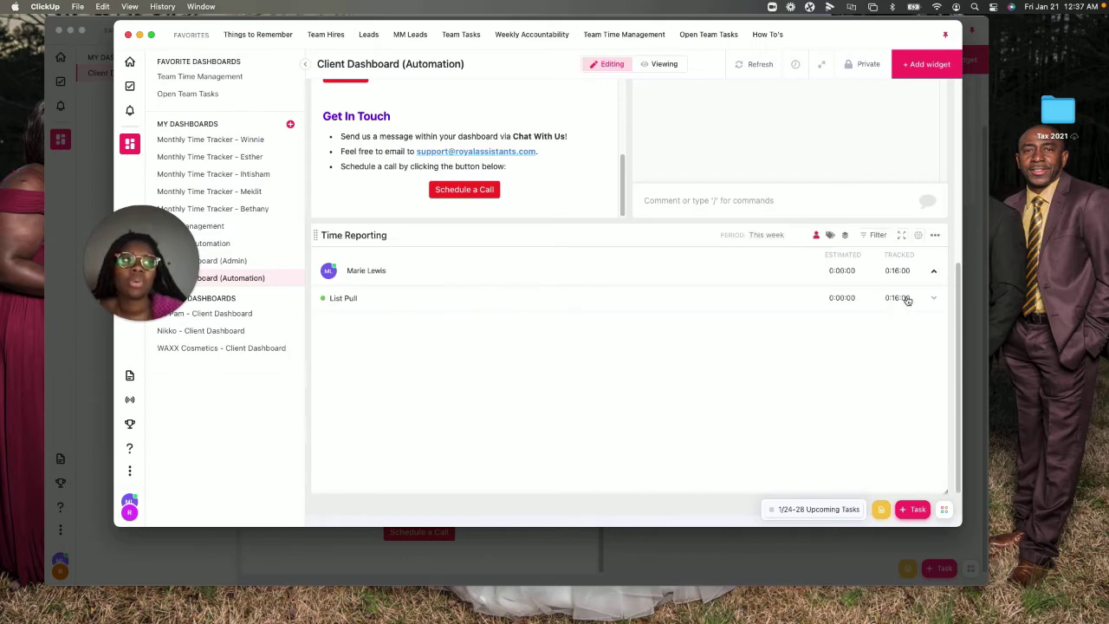
pyautogui.click(935, 235)
pyautogui.click(873, 346)
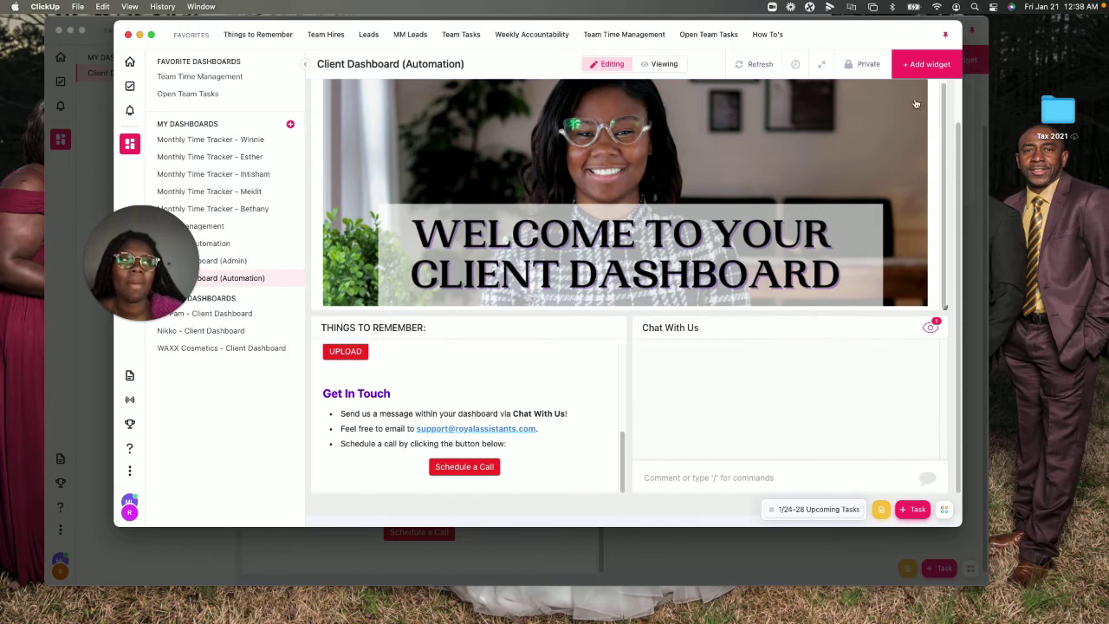
# Search the available widgets for "chat" and leave the widget library without adding one.
pyautogui.click(926, 65)
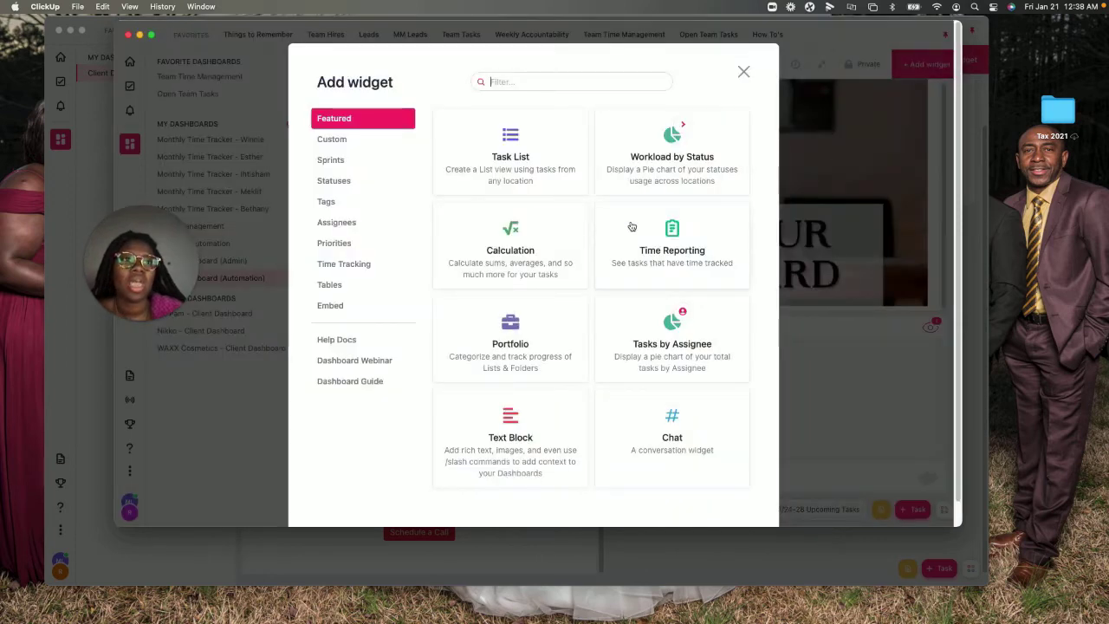
pyautogui.click(557, 81)
pyautogui.write('chat')
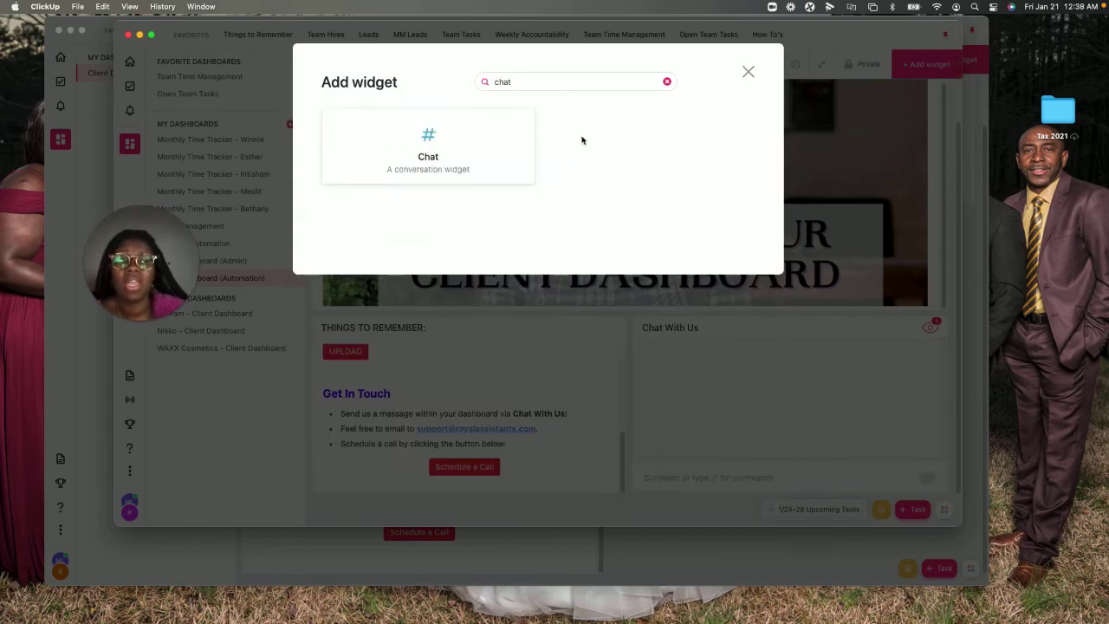
pyautogui.click(749, 71)
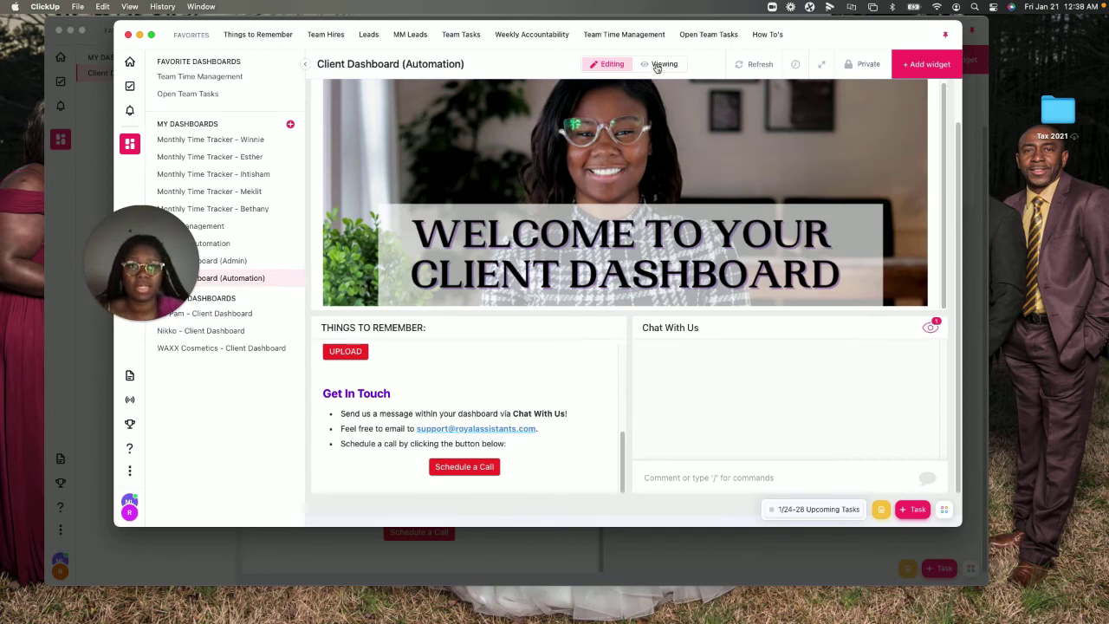
# Switch the dashboard to viewing mode and examine the THINGS TO REMEMBER text block in full screen.
pyautogui.click(656, 65)
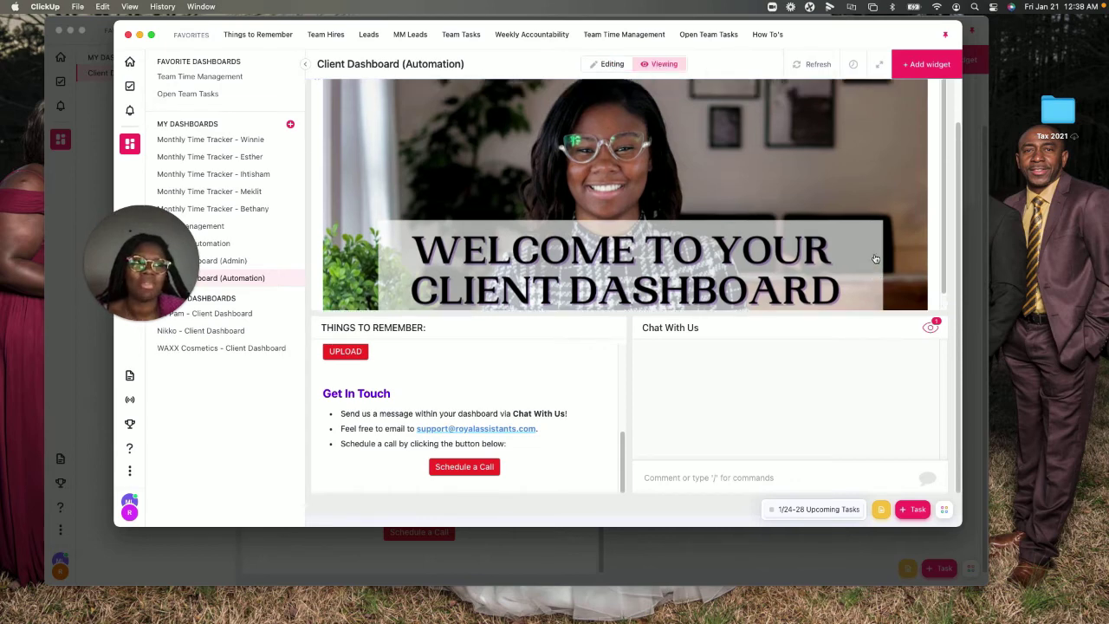
pyautogui.scroll(5, 584, 410)
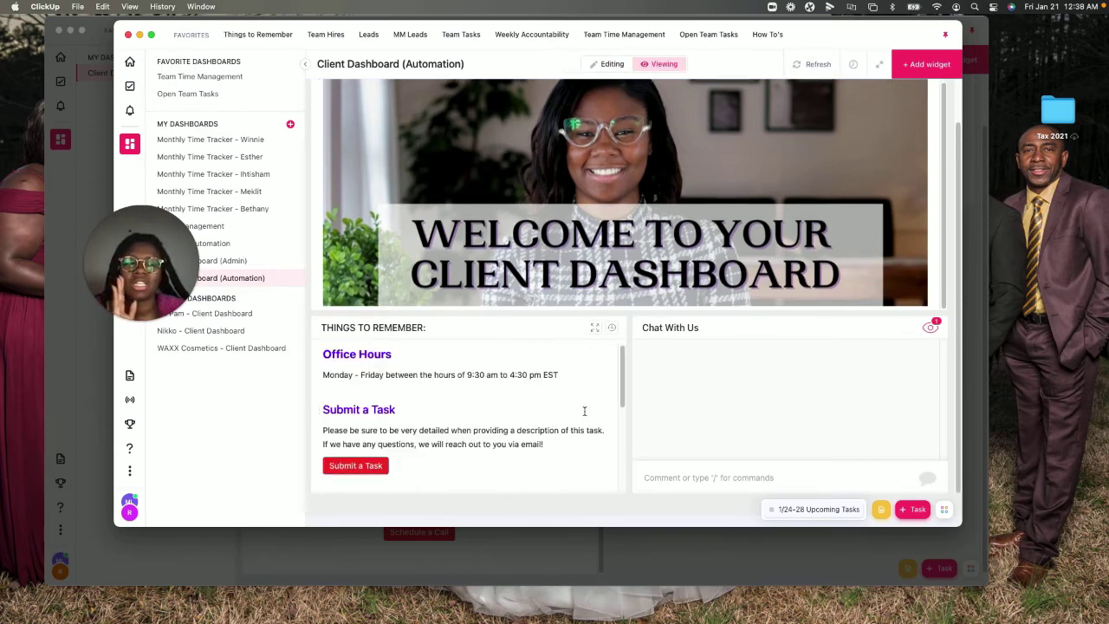
pyautogui.click(592, 328)
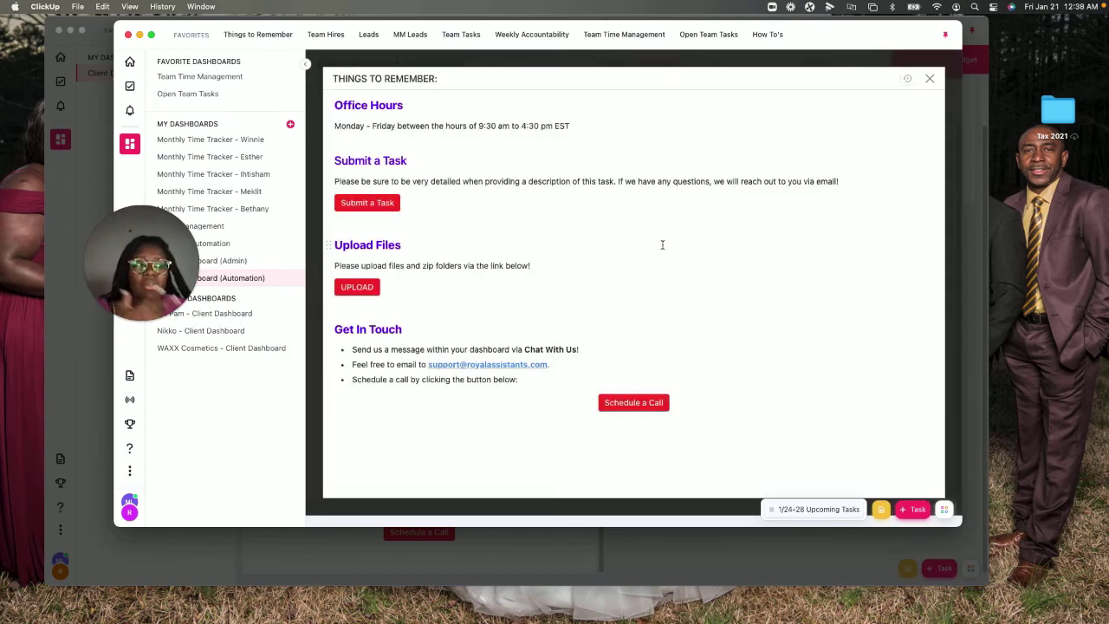
pyautogui.click(929, 78)
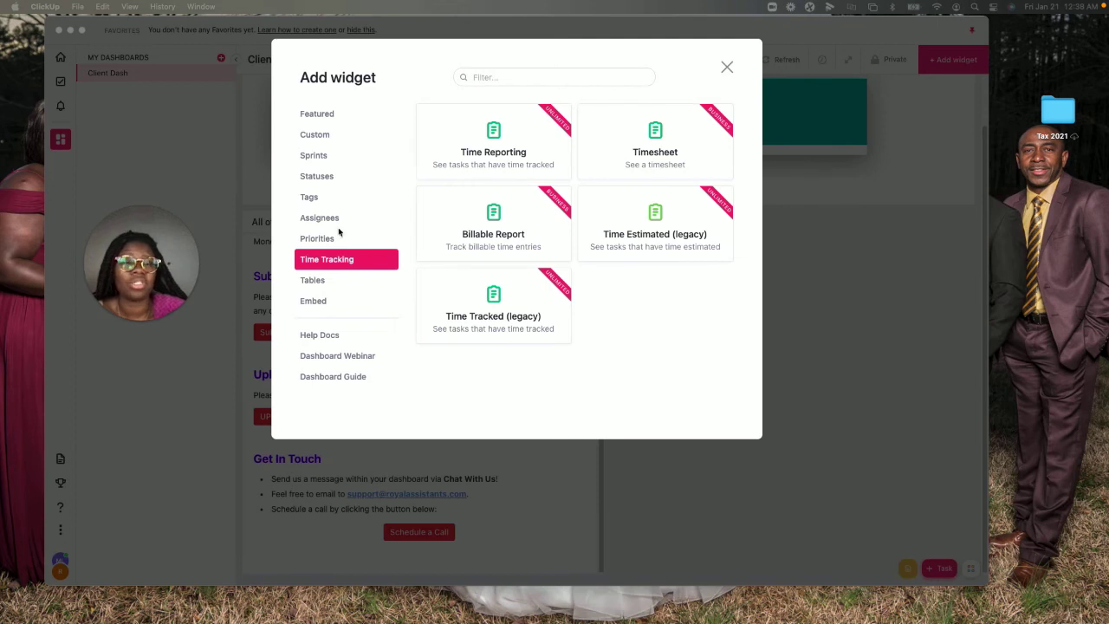
# Browse the Client Dash window's widget categories from Custom through Tables, including Sprints, Statuses, Assignees and Time Tracking, and close the library.
pyautogui.click(338, 133)
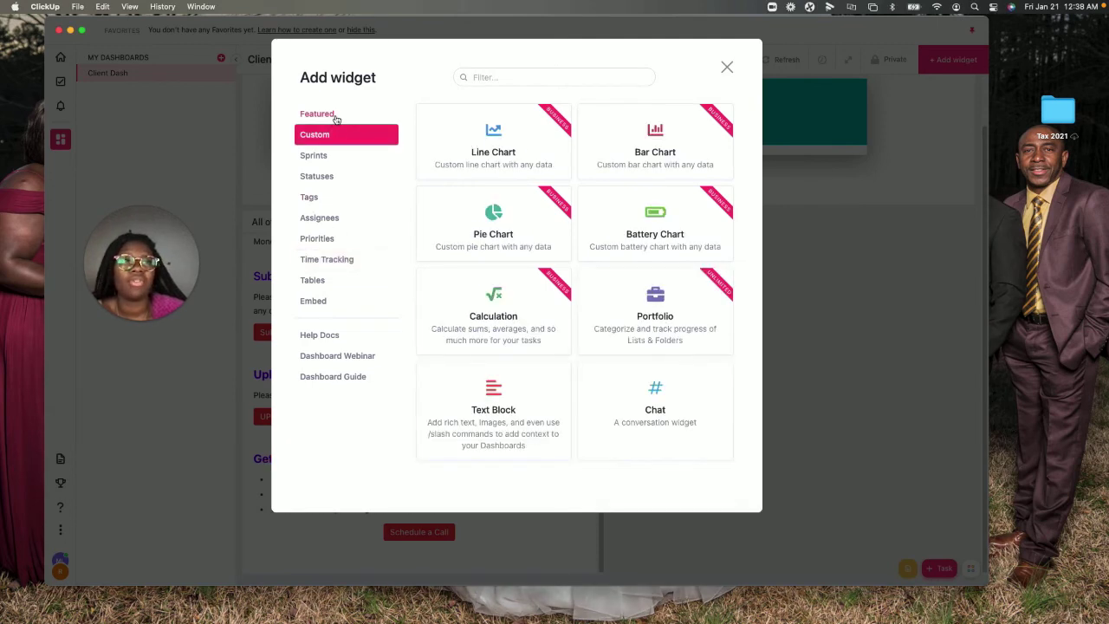
pyautogui.click(328, 161)
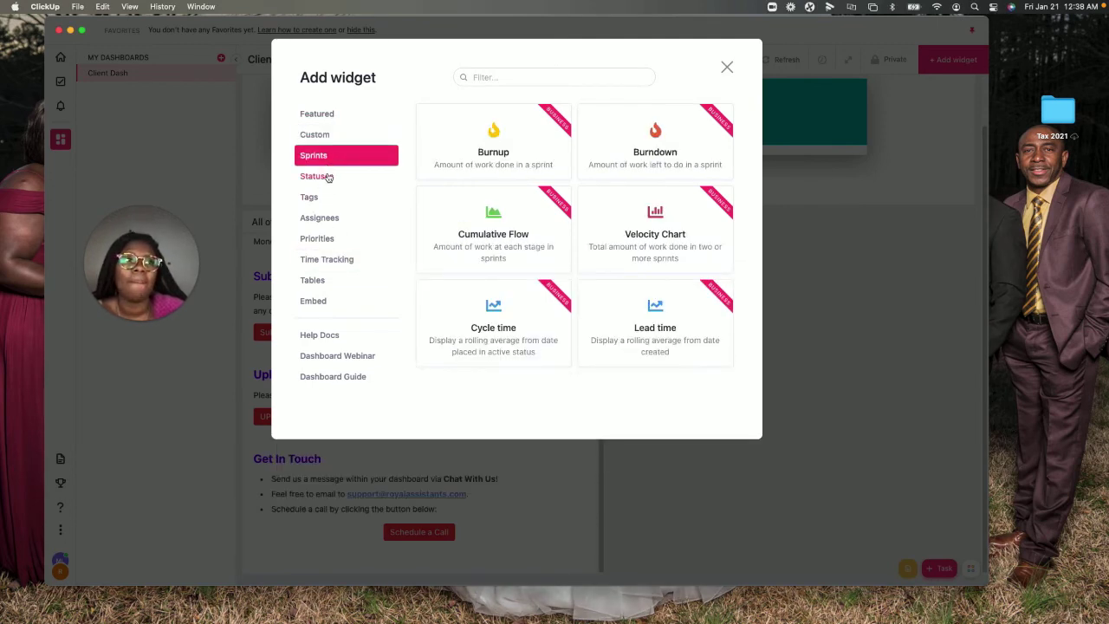
pyautogui.click(326, 178)
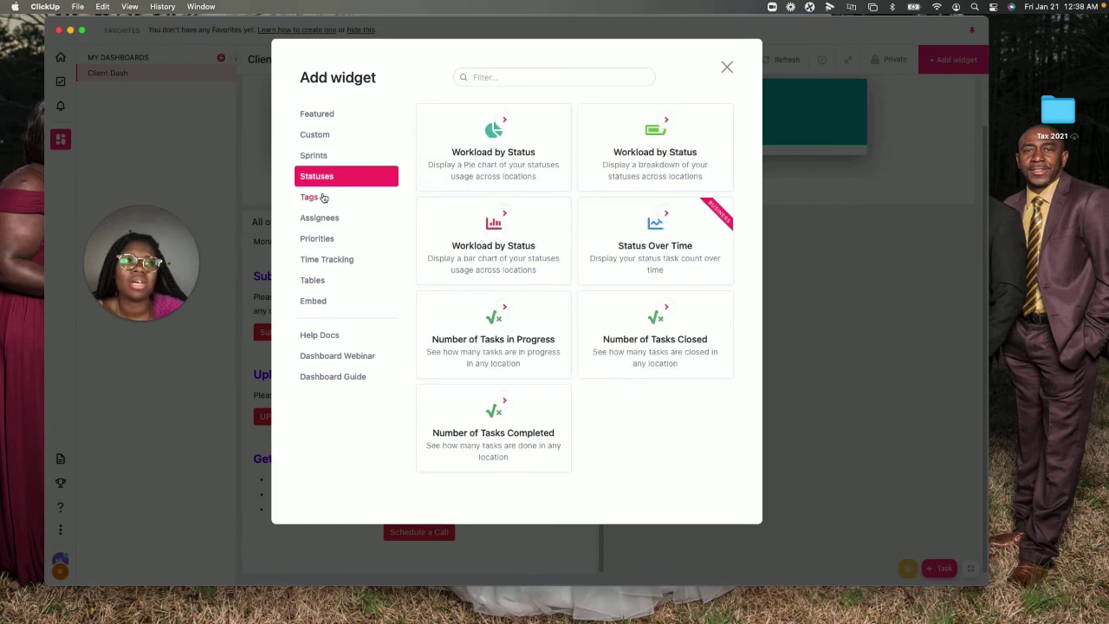
pyautogui.click(321, 199)
pyautogui.click(321, 221)
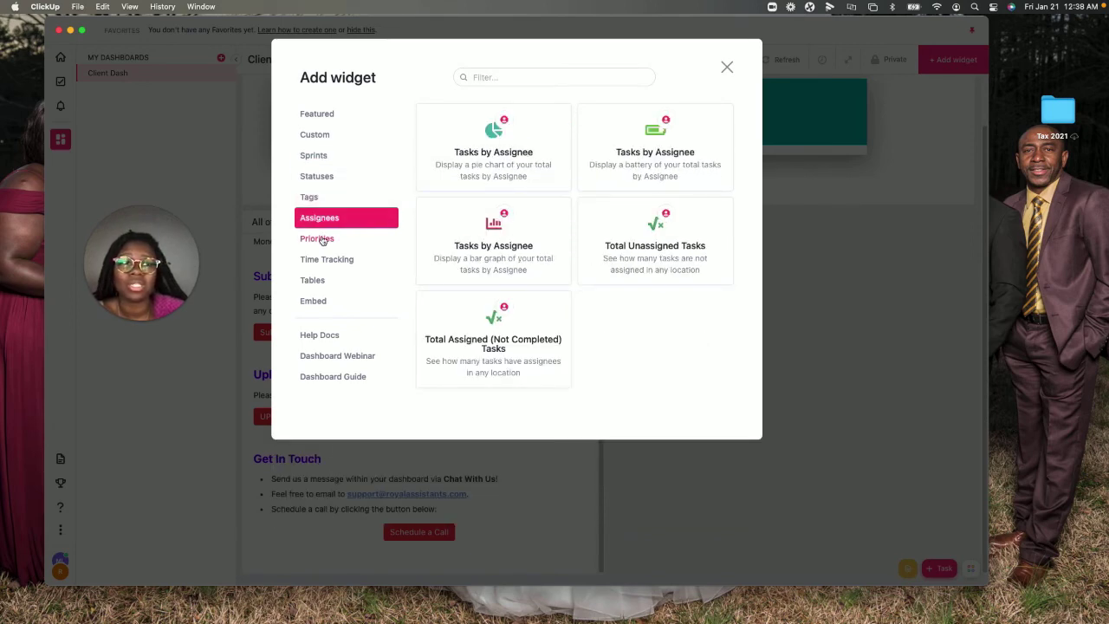
pyautogui.click(323, 241)
pyautogui.click(324, 259)
pyautogui.click(328, 280)
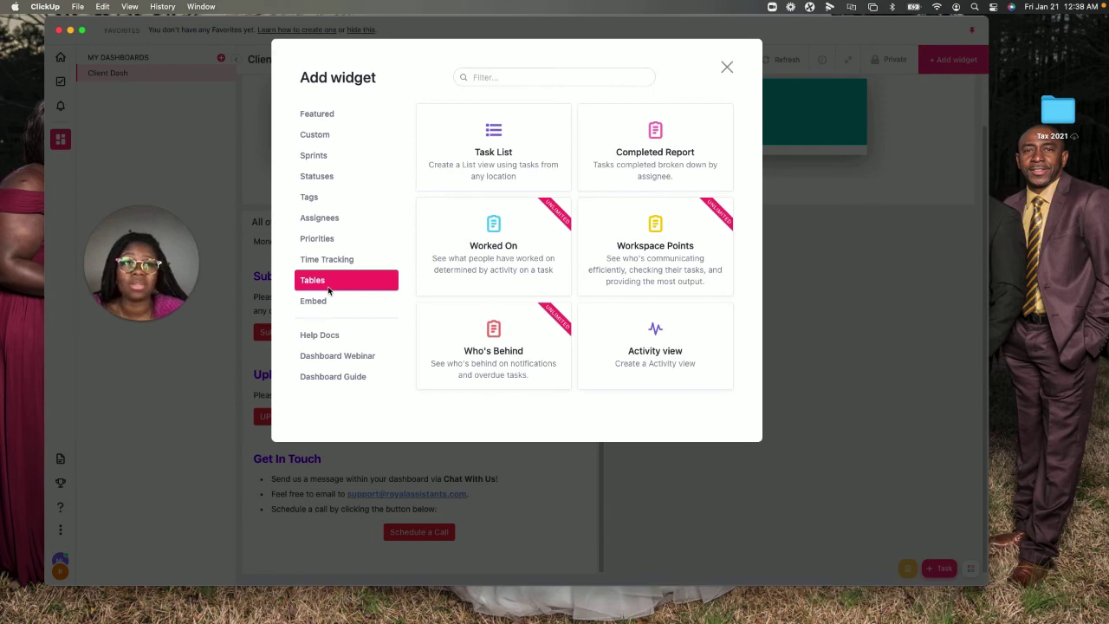
pyautogui.click(727, 68)
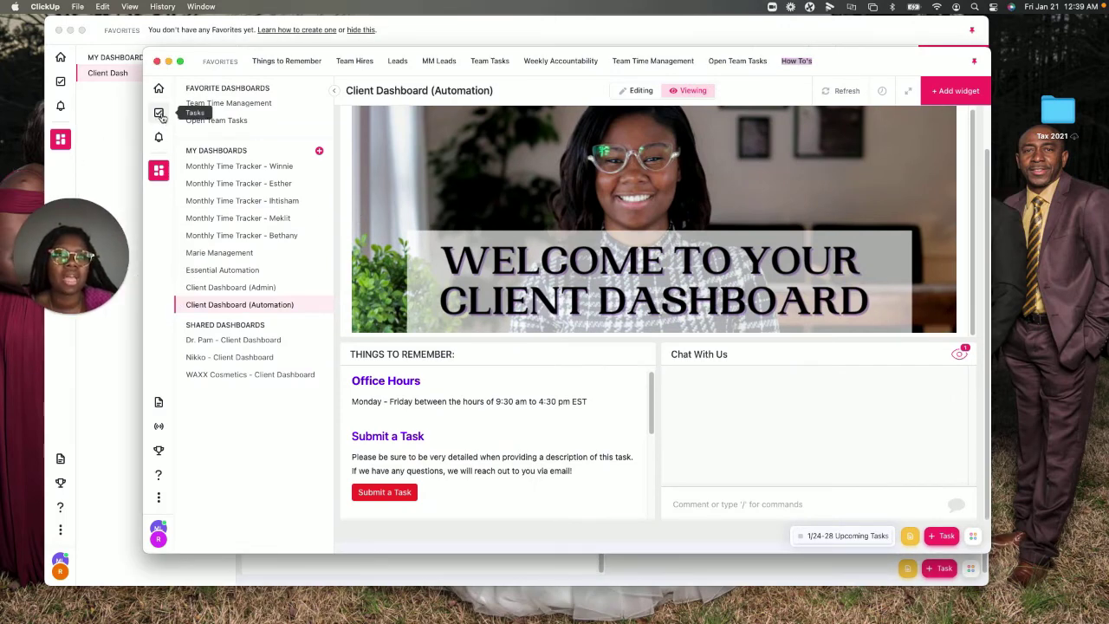
# Open the We Are Here To Help form in the Admin Projects Tasks Queue of the All Things Admin & Website space.
pyautogui.click(159, 114)
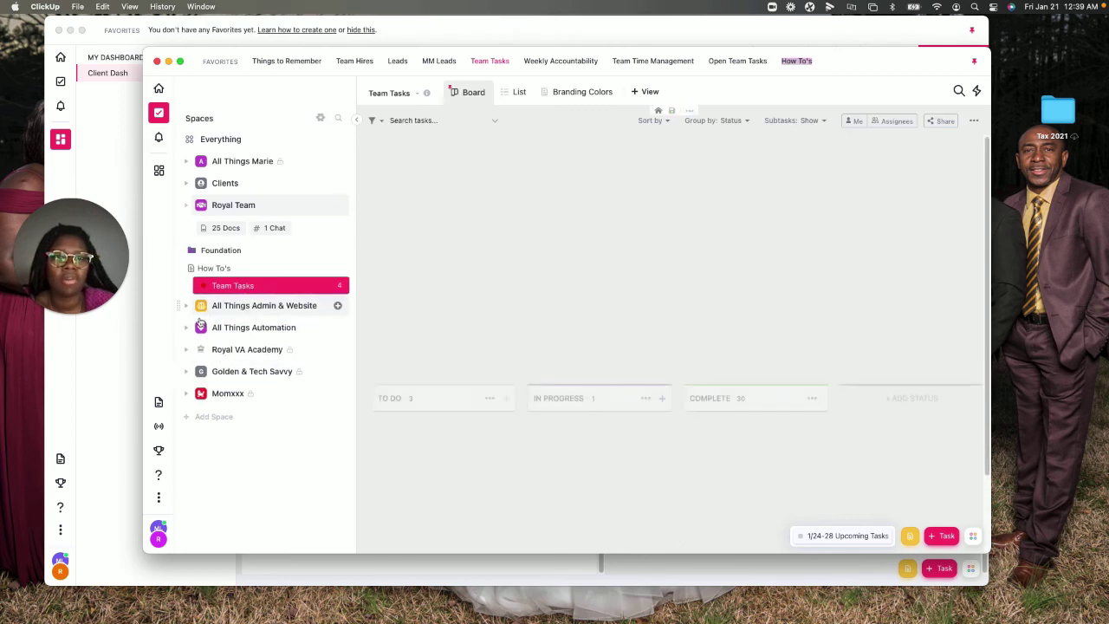
pyautogui.click(188, 323)
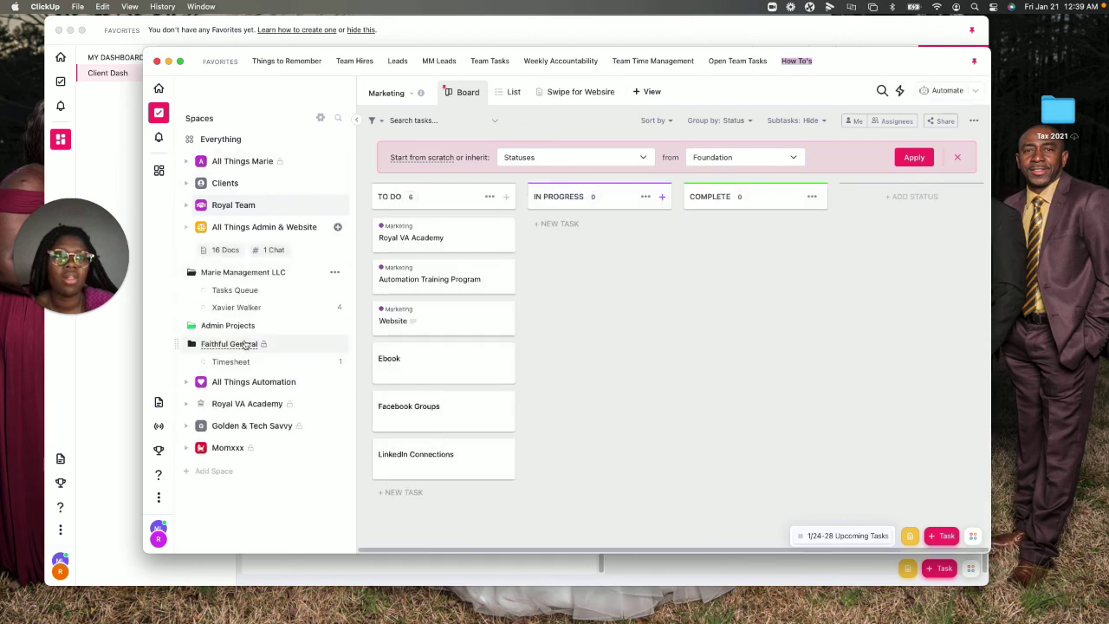
pyautogui.click(246, 342)
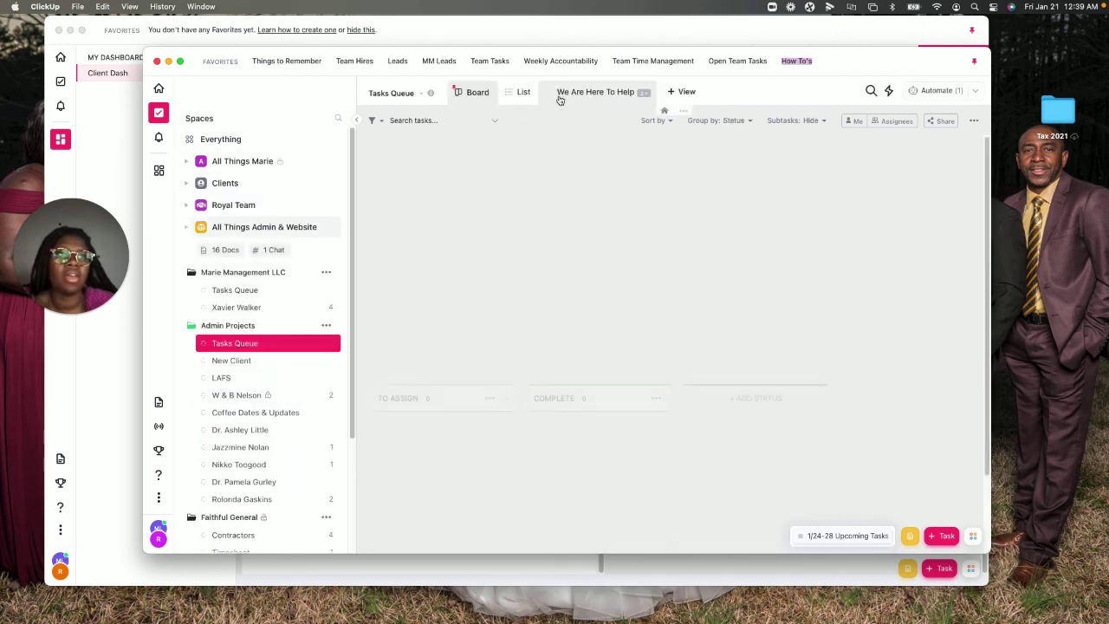
pyautogui.click(627, 97)
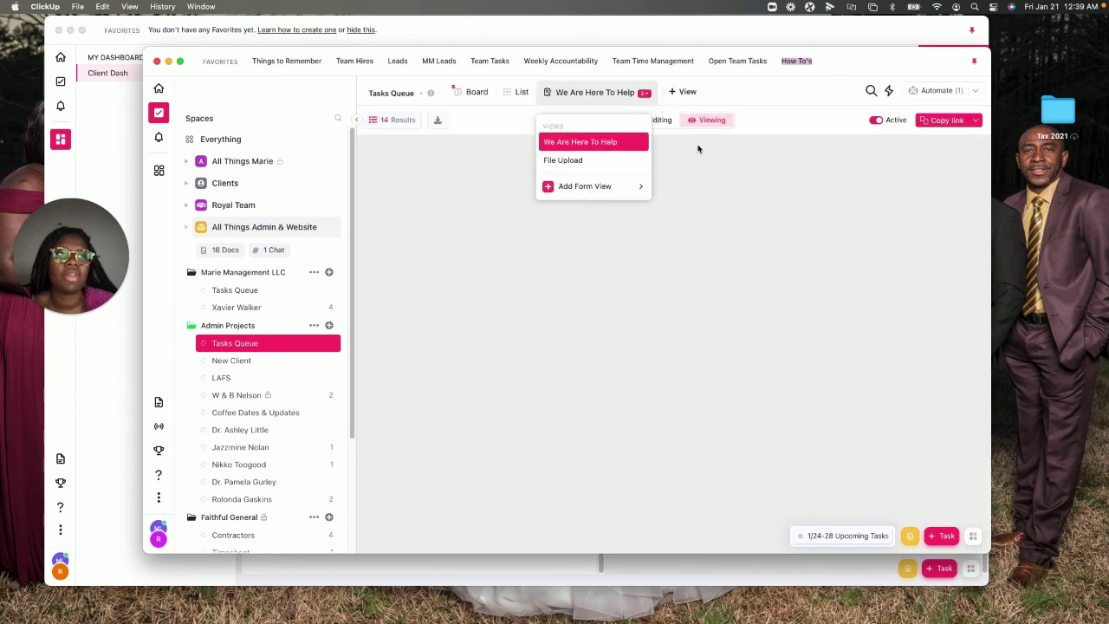
pyautogui.click(762, 180)
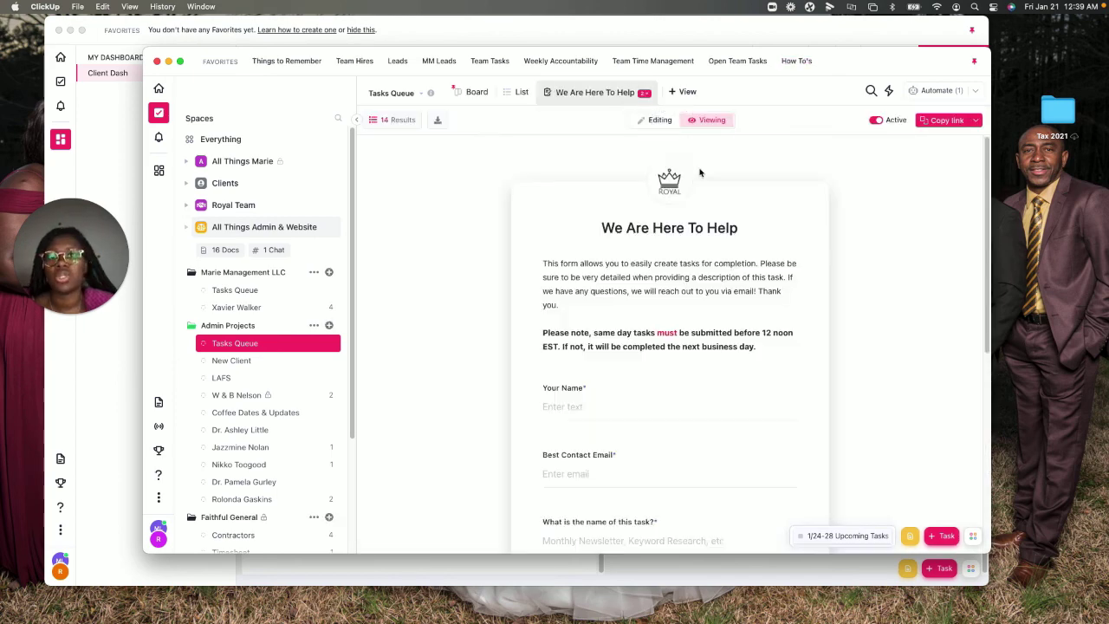